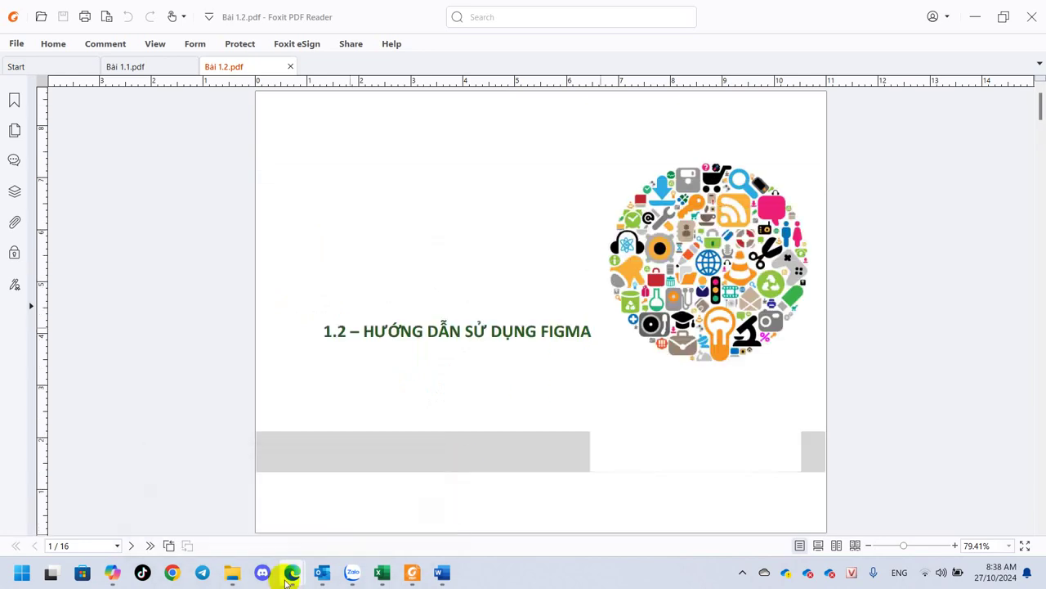
Bring the Google Meet call in Microsoft Edge to the front.
mouse_move(291, 573)
click(237, 515)
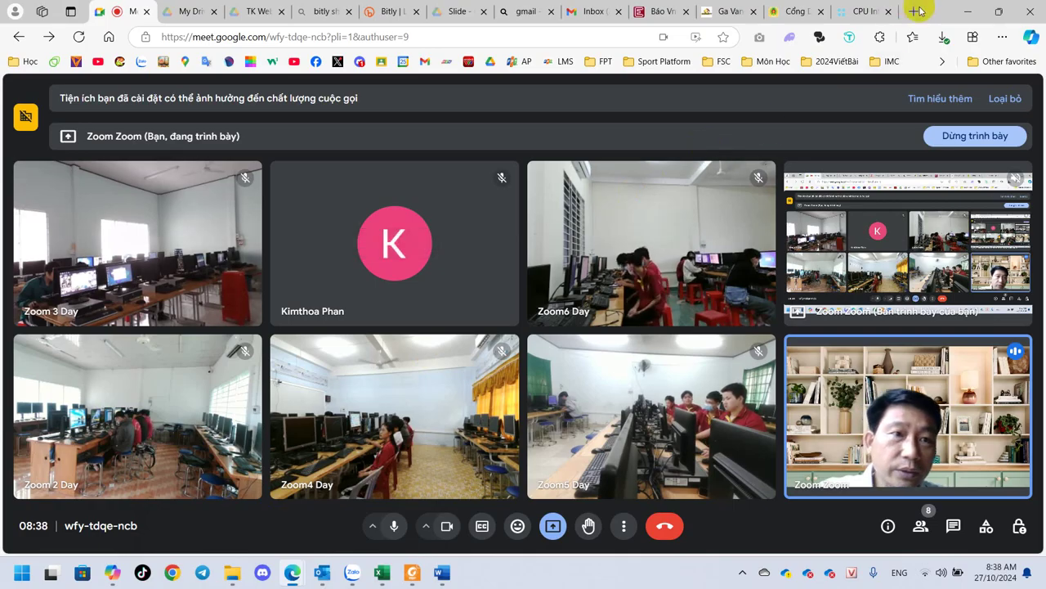
Search the web for 'công cụ xây dung mockup' in a new Edge tab.
click(916, 9)
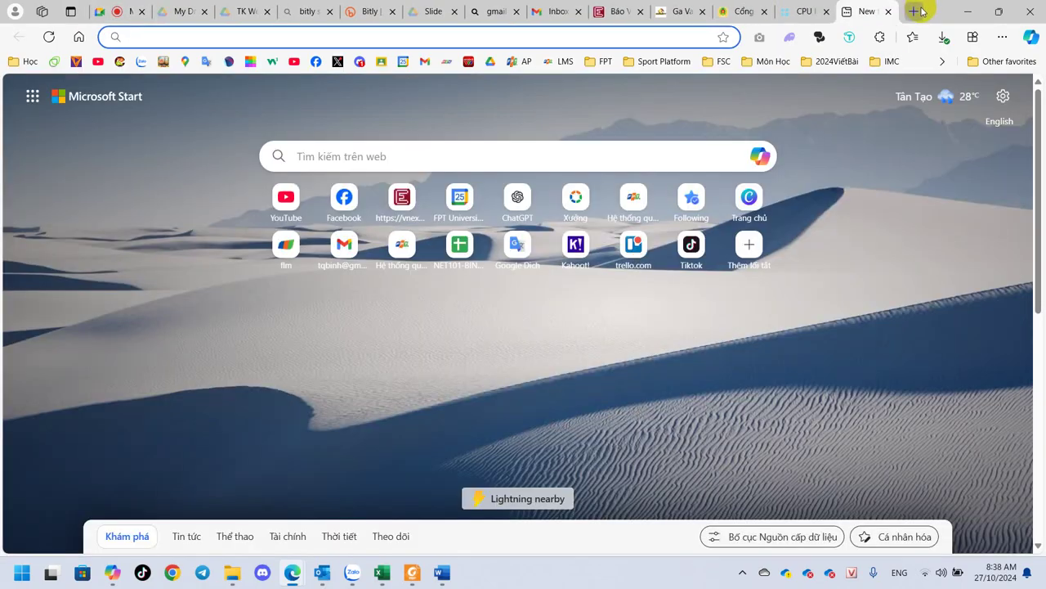
text(coông)
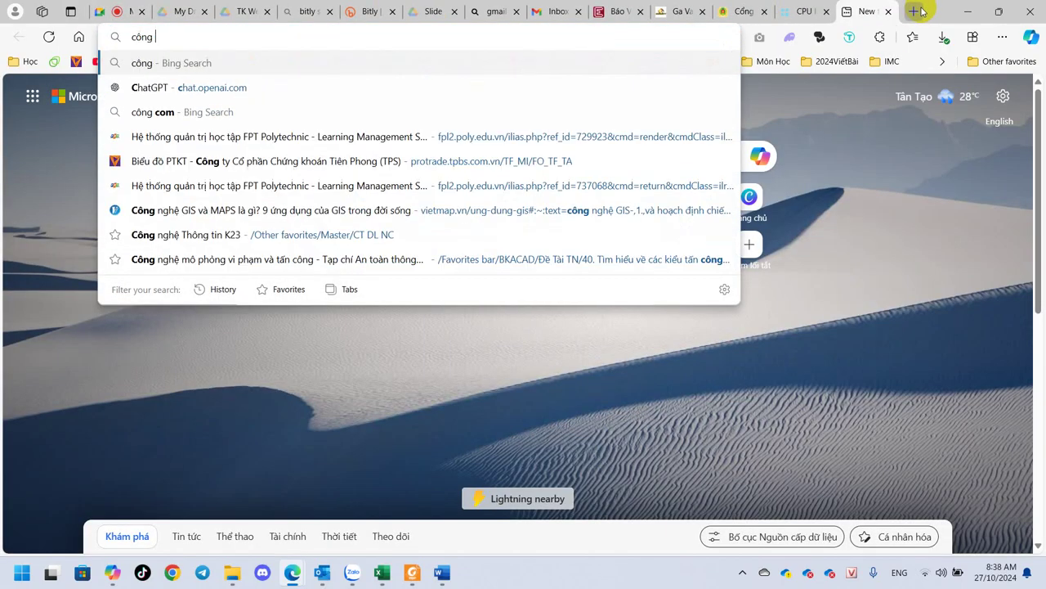
text( cuj)
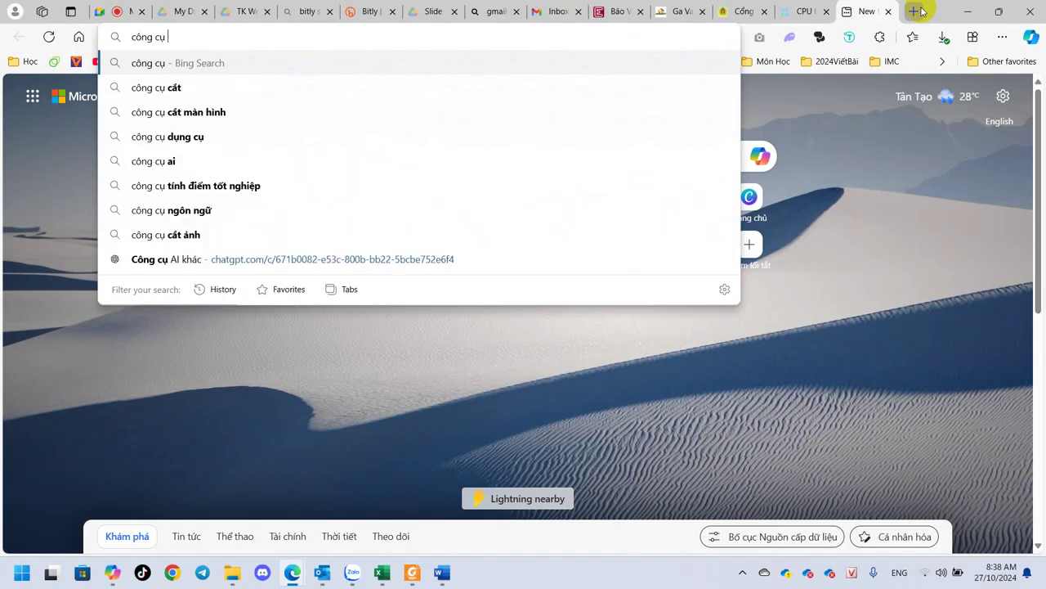
text( xây dung mô)
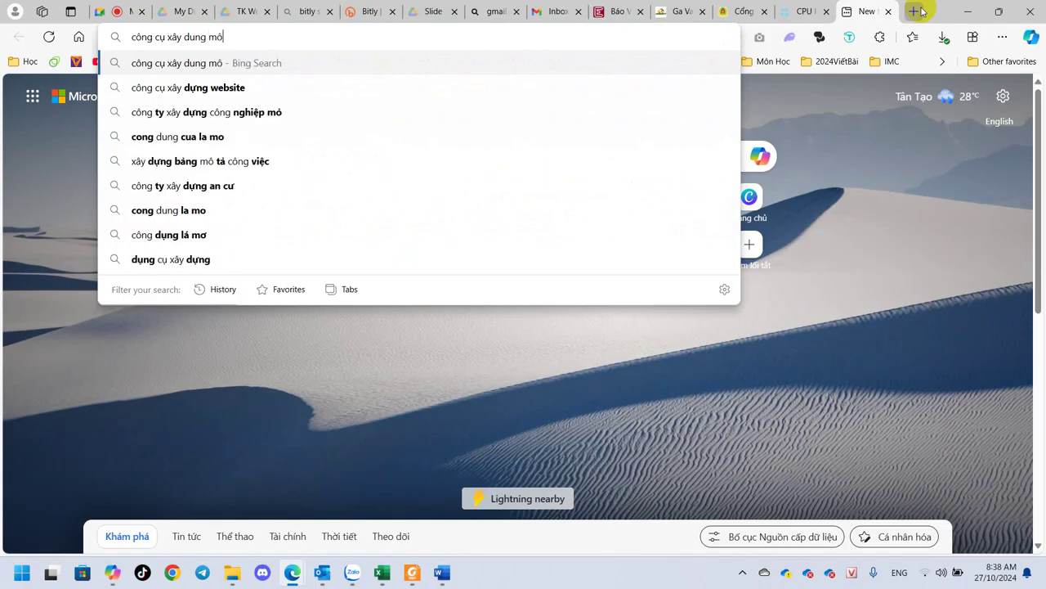
key(BackSpace)
text(oc)
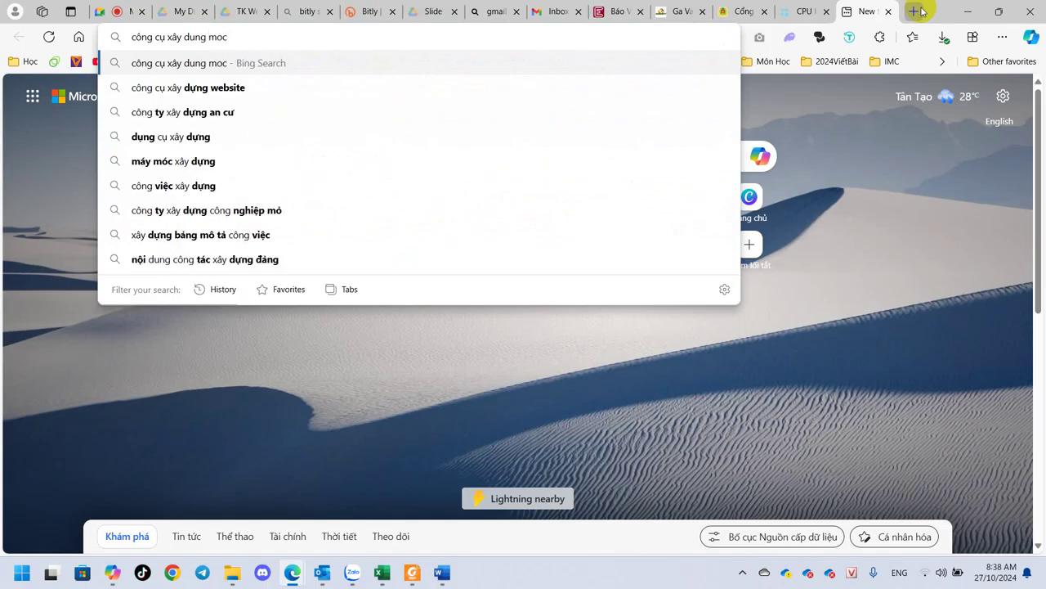
text(kup)
key(Return)
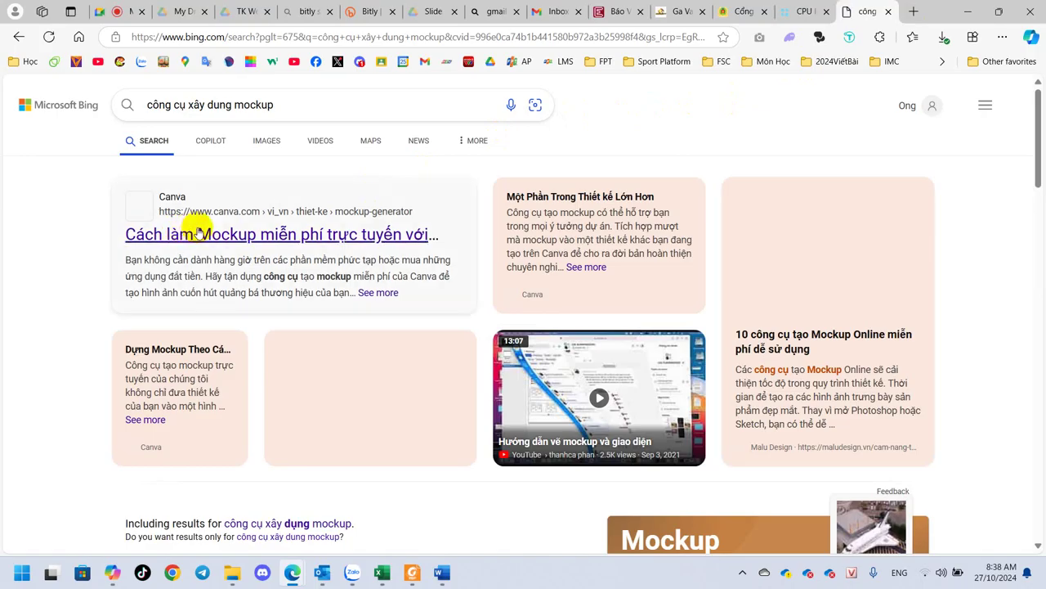
Open the Malu Design article on 10 free online mockup tools.
scroll(196, 232, down, 1)
scroll(196, 232, down, 2)
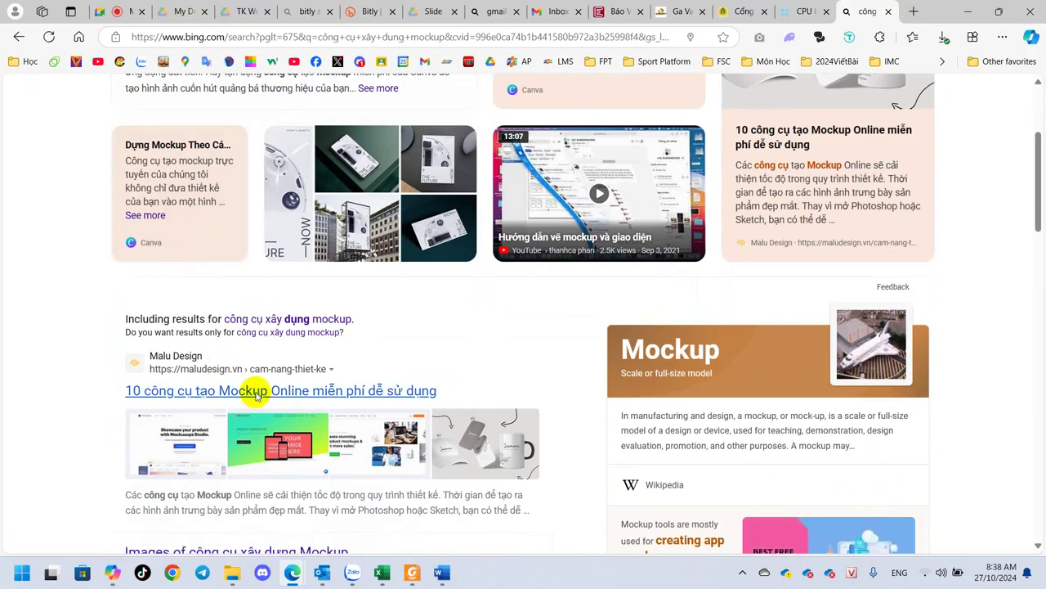
click(252, 390)
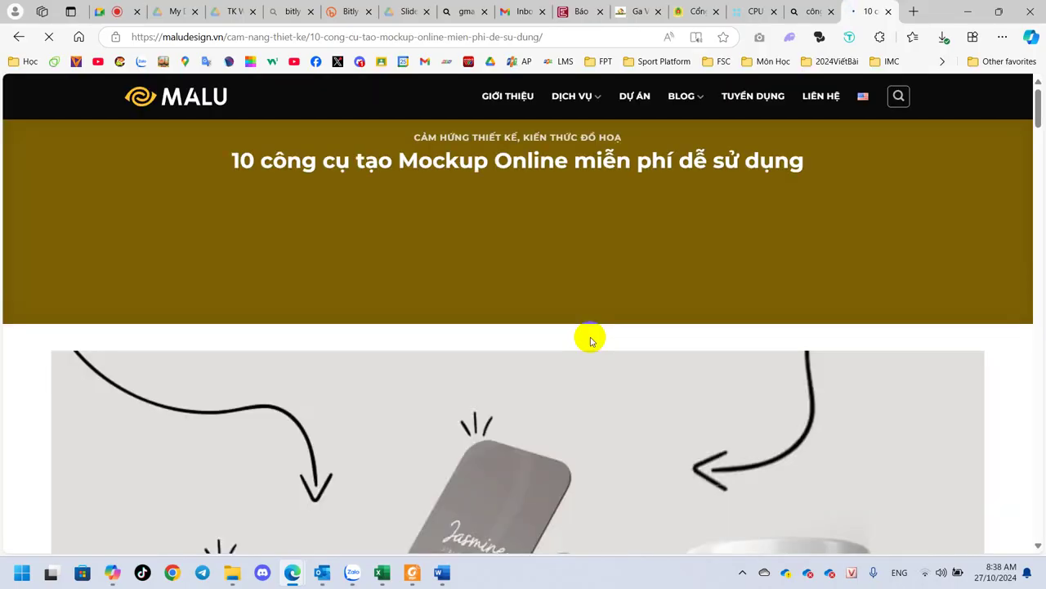
scroll(592, 341, down, 3)
scroll(592, 341, down, 4)
scroll(592, 341, down, 4)
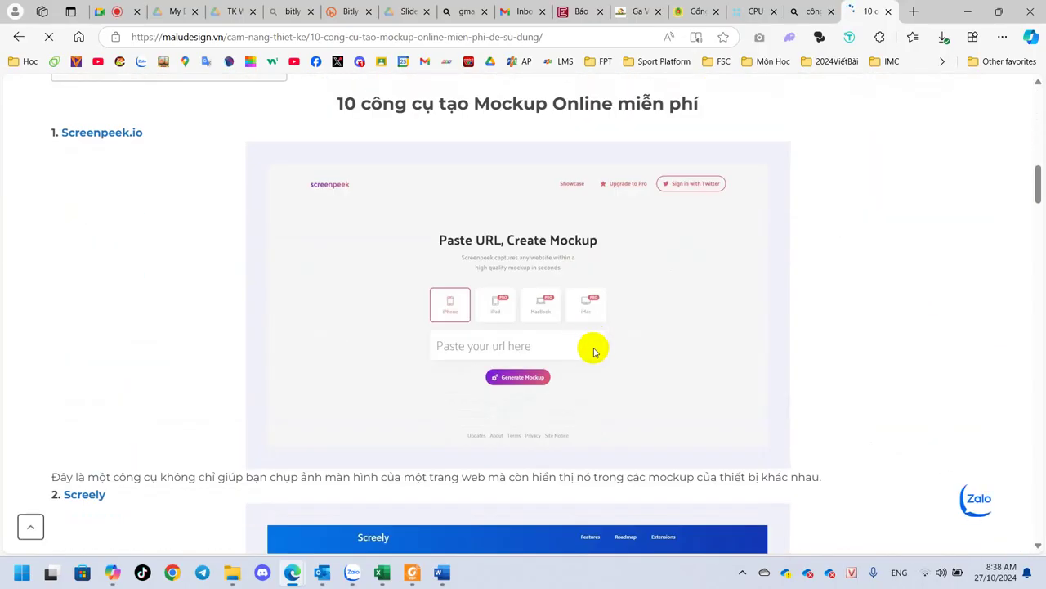
scroll(613, 326, down, 3)
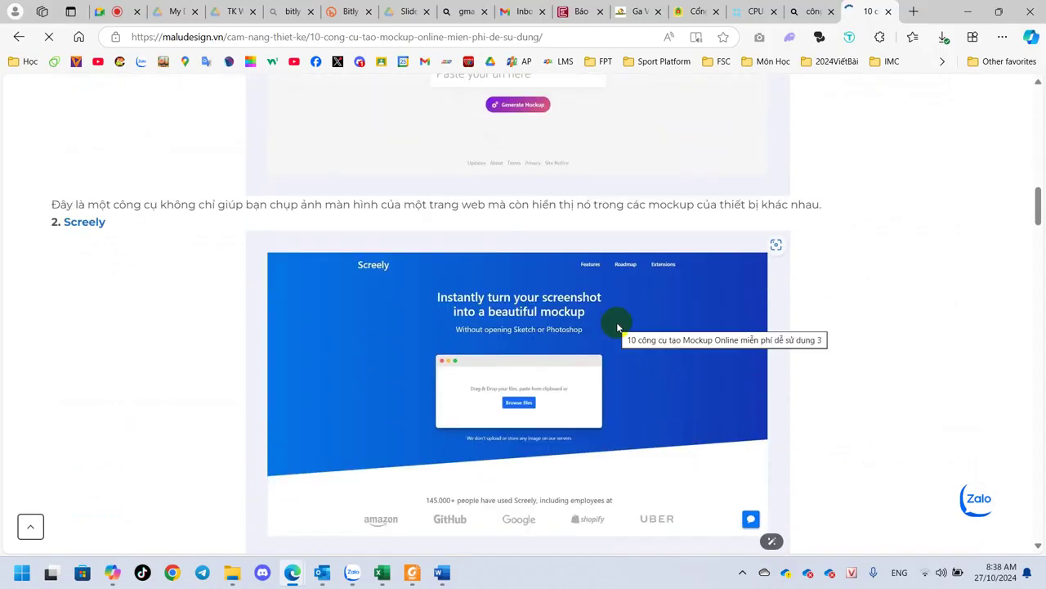
scroll(617, 327, down, 3)
scroll(617, 327, down, 3)
scroll(617, 327, down, 3)
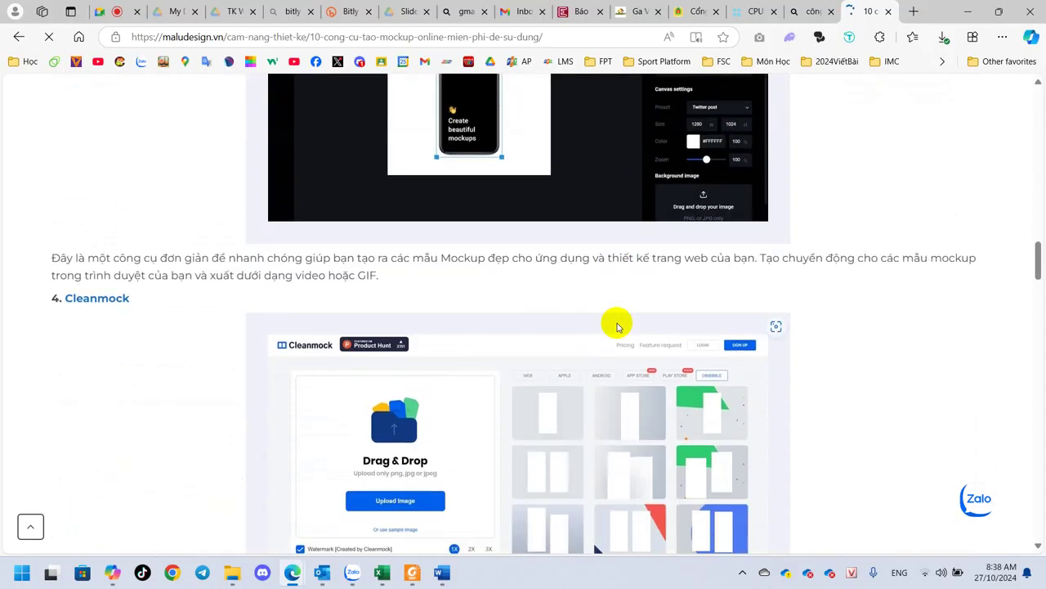
scroll(618, 325, down, 2)
scroll(617, 325, down, 2)
scroll(619, 326, down, 3)
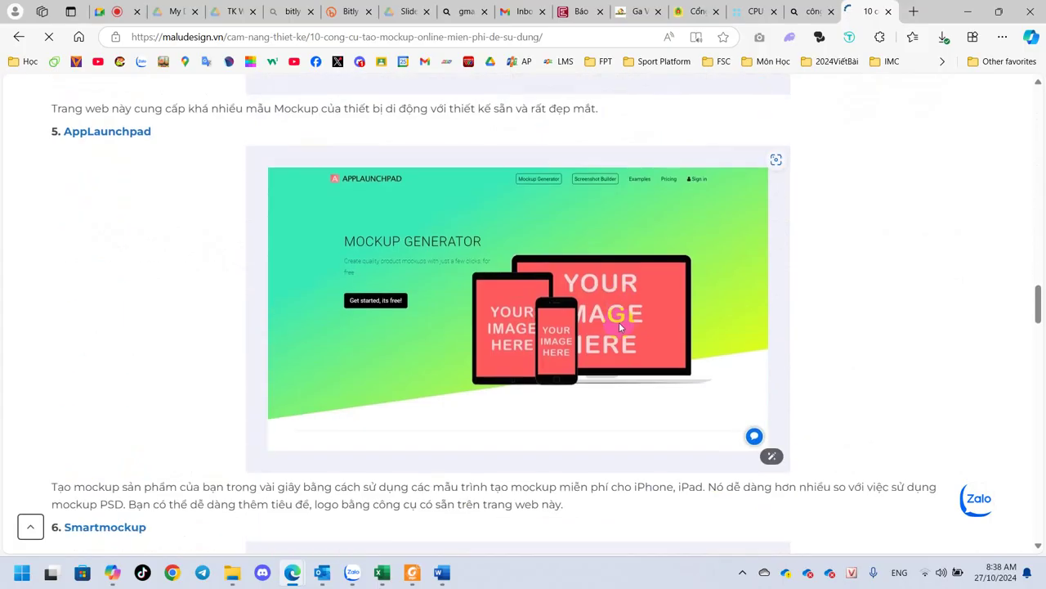
scroll(619, 326, down, 3)
scroll(626, 325, down, 3)
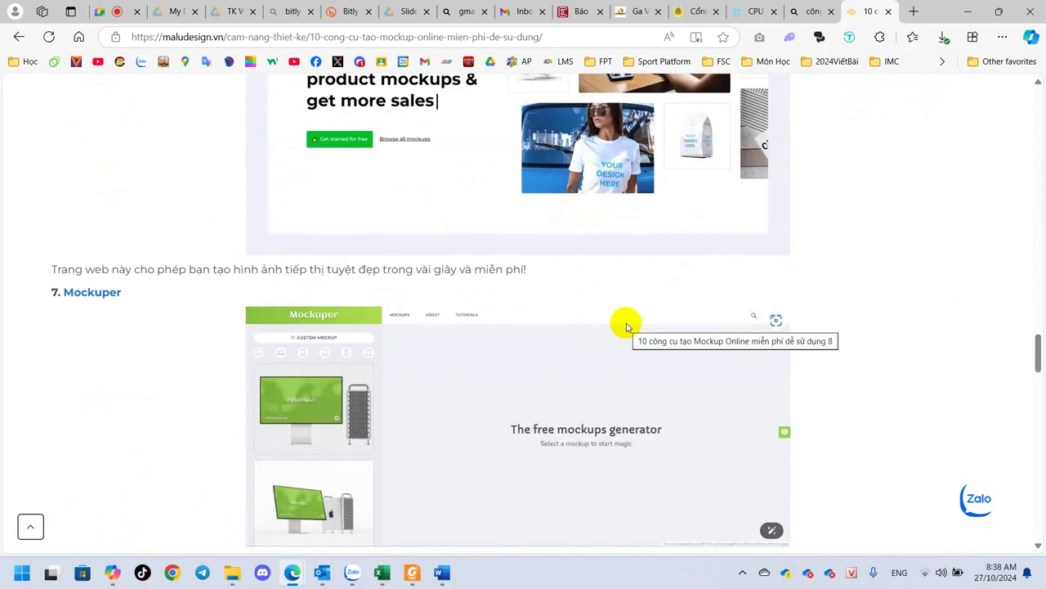
scroll(626, 326, down, 2)
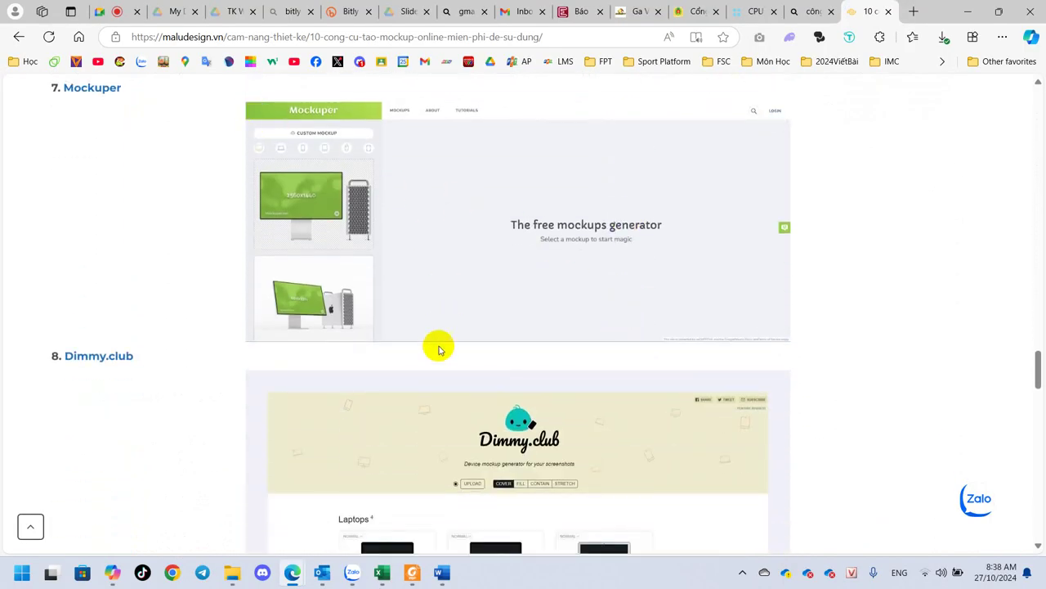
scroll(439, 349, down, 3)
scroll(303, 363, down, 3)
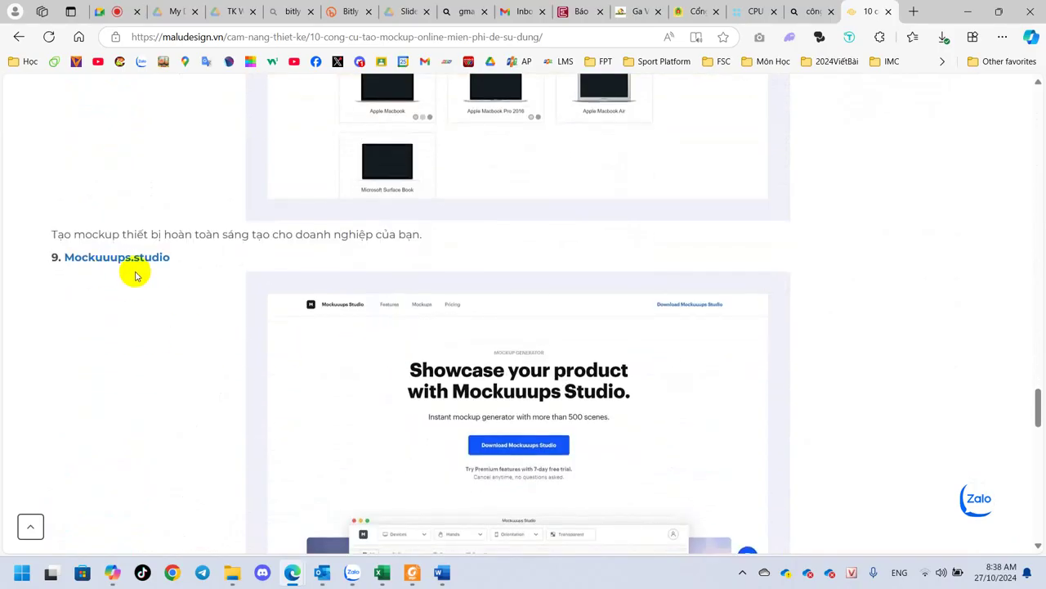
scroll(509, 362, down, 3)
scroll(513, 362, down, 3)
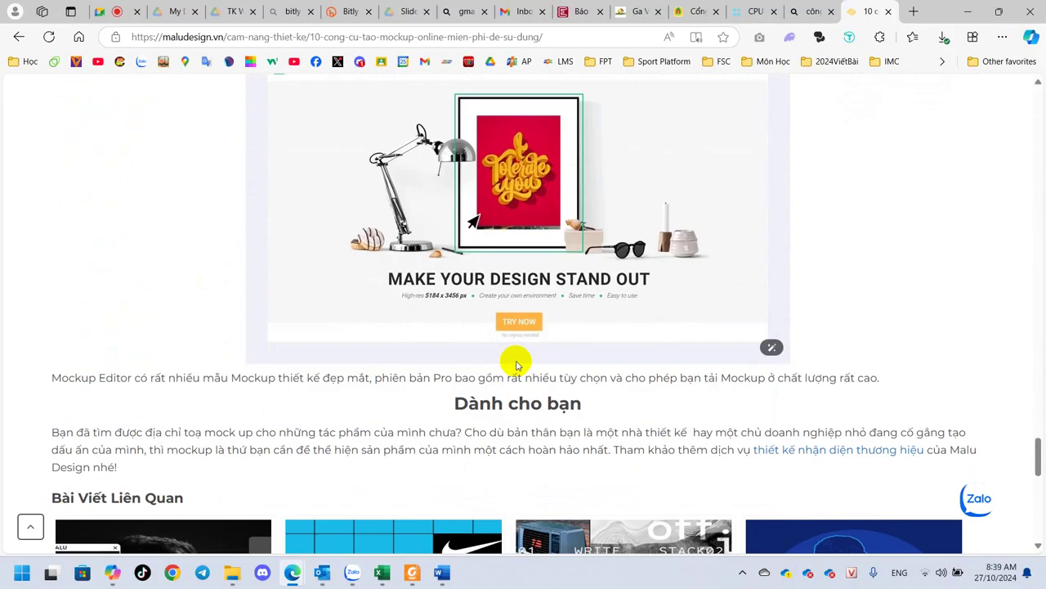
scroll(516, 364, up, 3)
scroll(516, 363, up, 2)
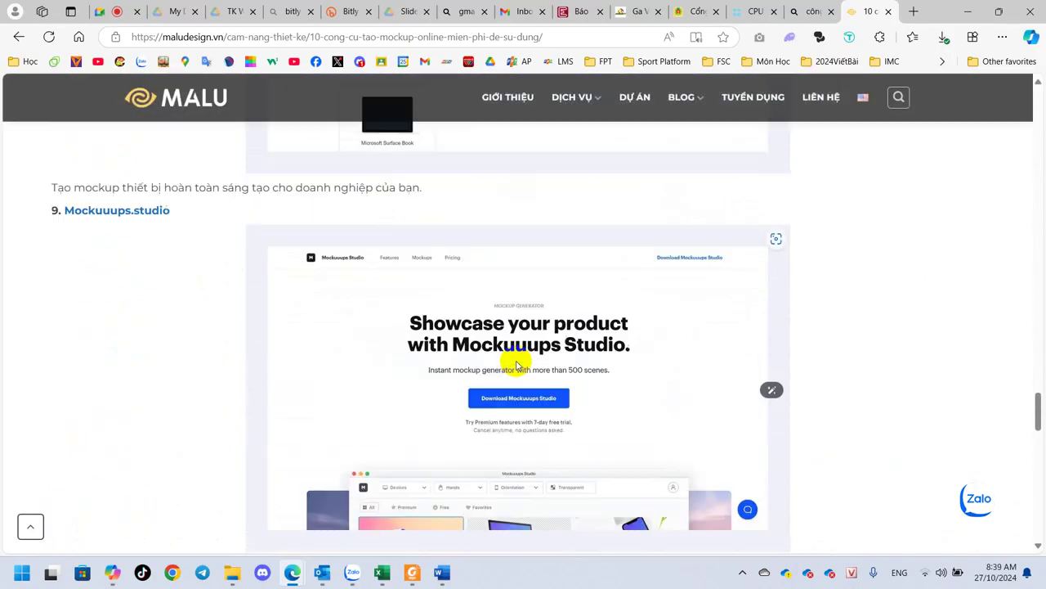
scroll(516, 364, up, 3)
scroll(516, 364, up, 4)
scroll(516, 364, up, 4)
scroll(516, 364, up, 4)
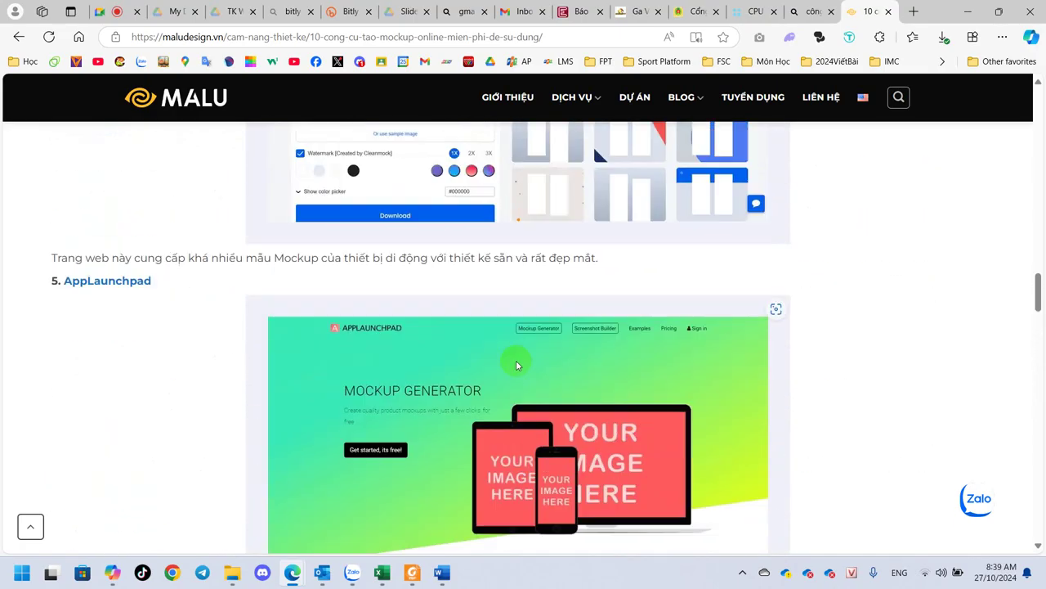
scroll(516, 364, up, 4)
scroll(516, 364, up, 3)
scroll(515, 364, up, 4)
scroll(516, 363, up, 4)
scroll(515, 364, up, 4)
scroll(516, 361, up, 5)
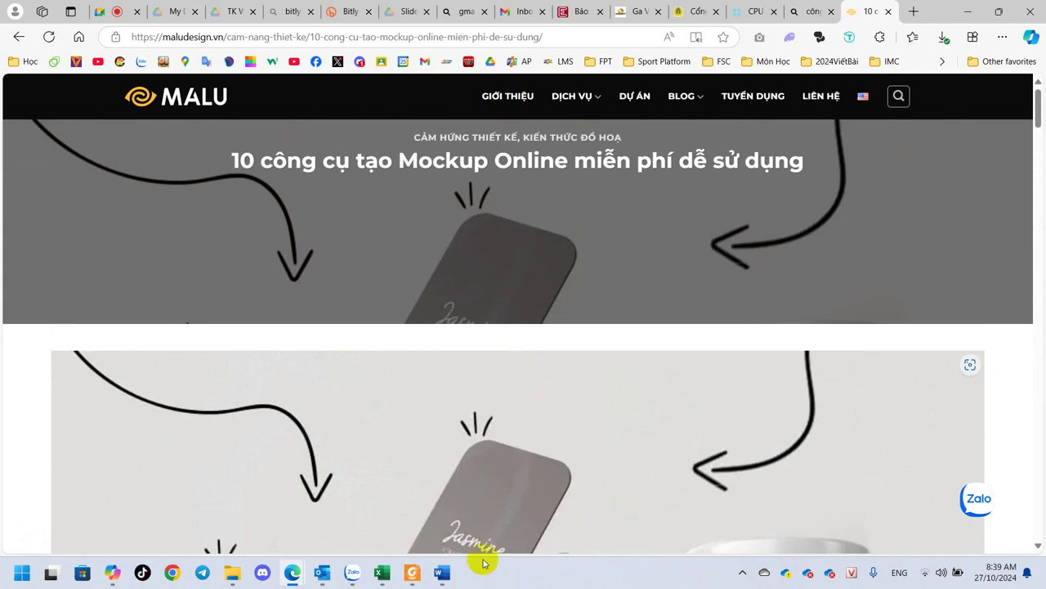
Go to page 4 of Bài 1.2.pdf, 'CÀI ĐẶT VÀ ĐĂNG NHẬP', and select the word 'desktop'.
click(413, 572)
scroll(509, 388, down, 5)
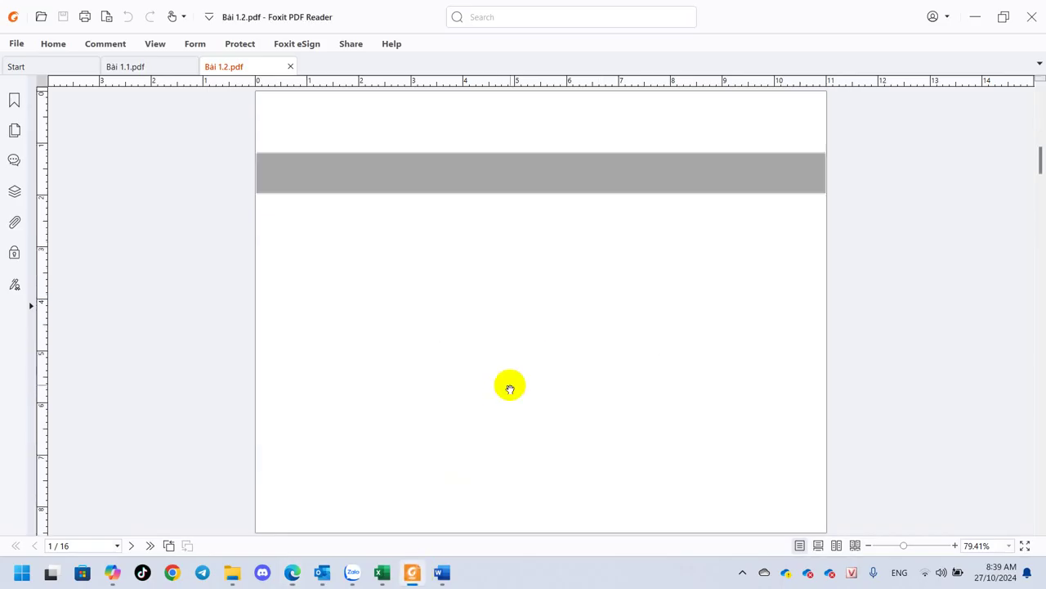
scroll(509, 388, down, 6)
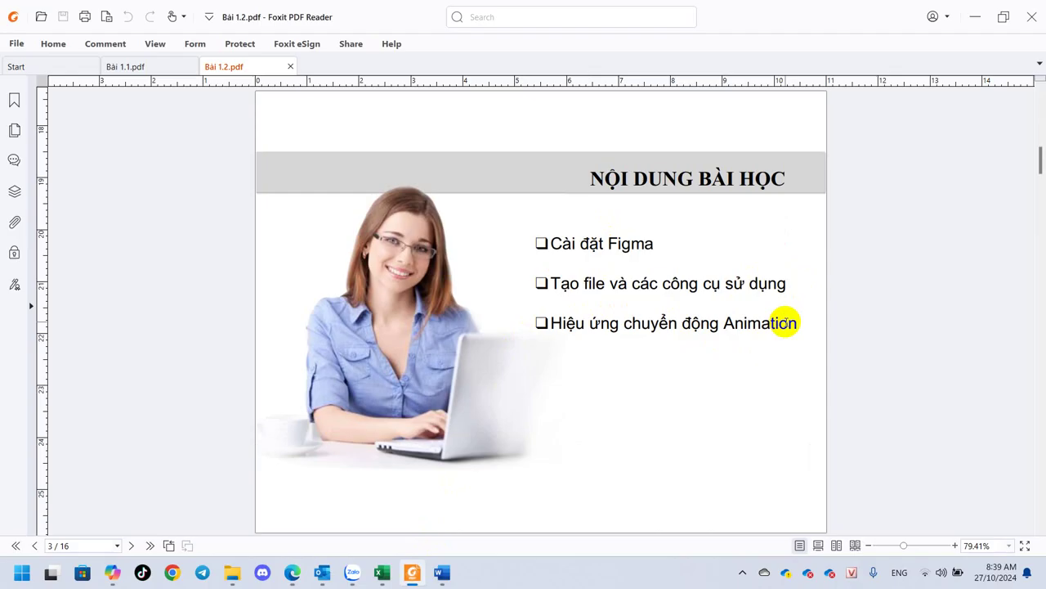
scroll(785, 323, down, 1)
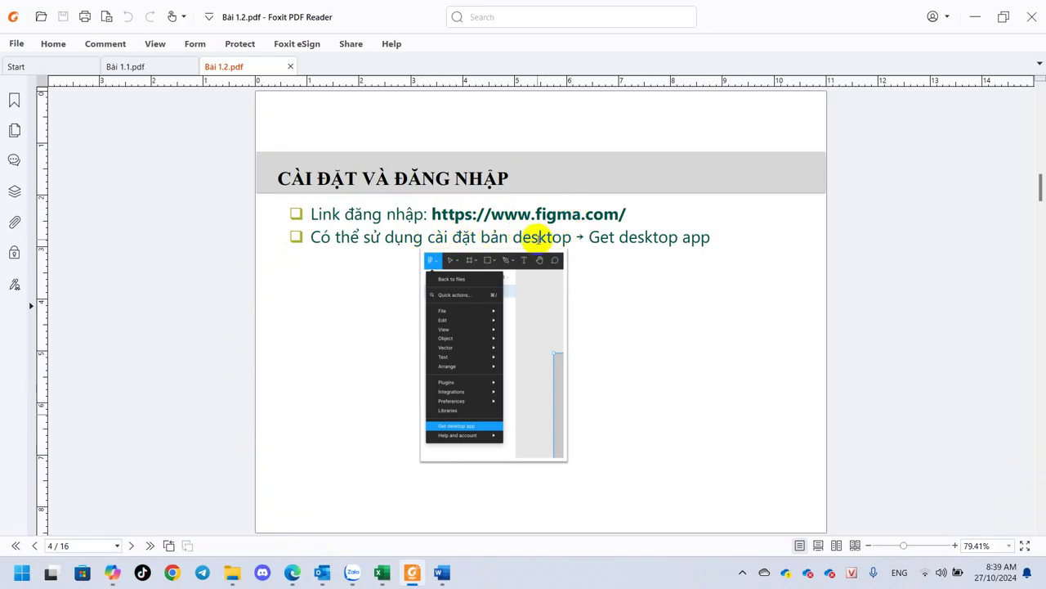
double_click(536, 237)
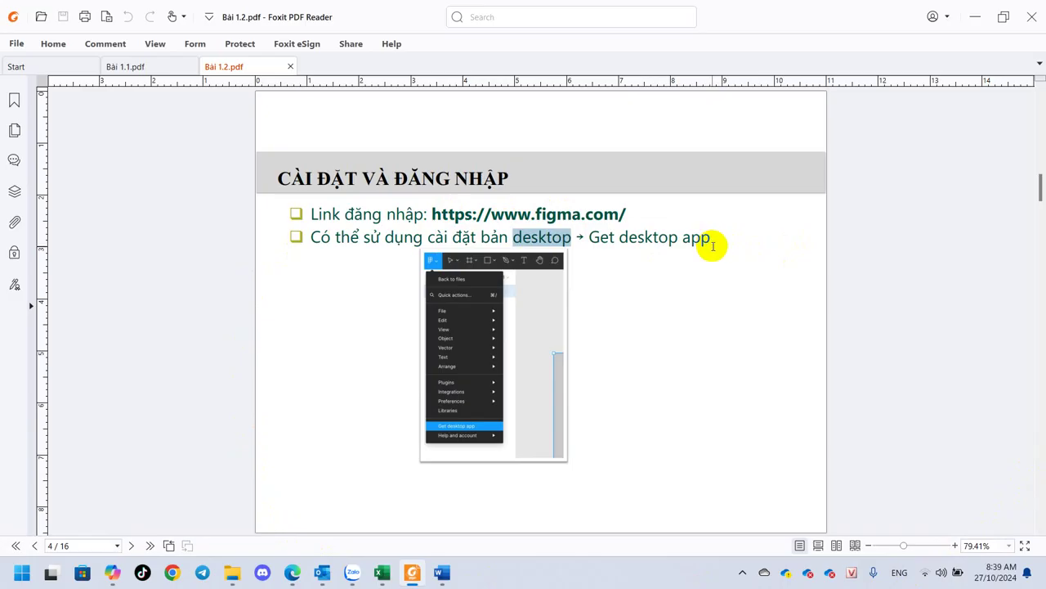
click(576, 219)
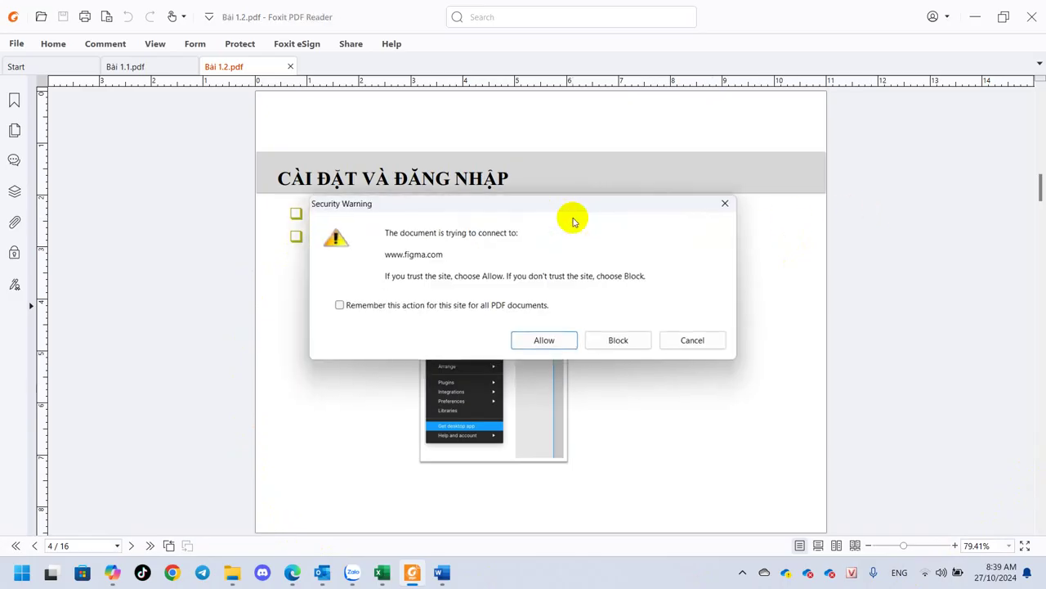
click(544, 340)
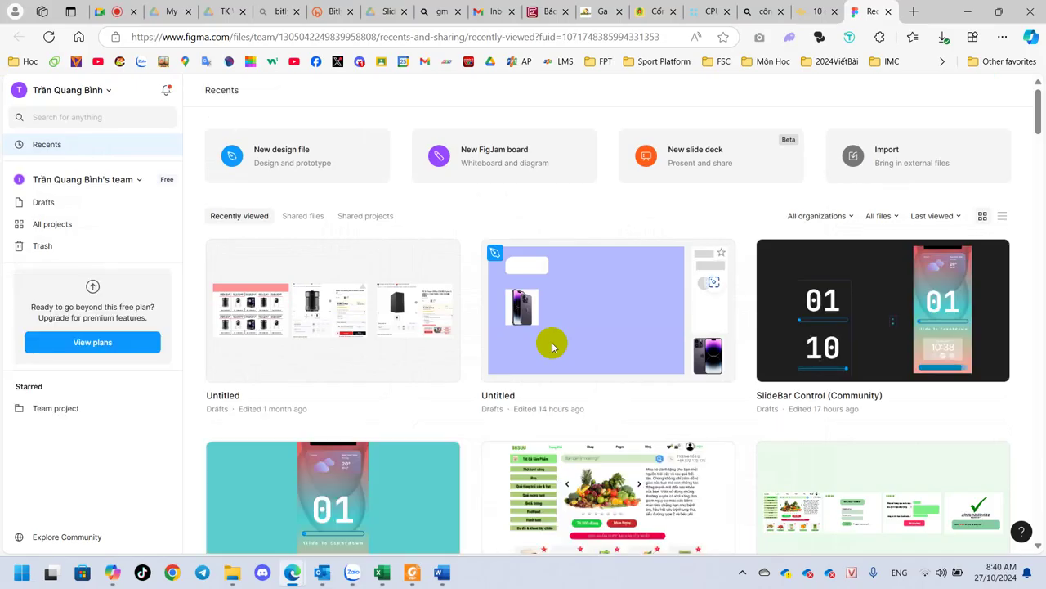
Choose Add account from the Figma account menu on the Recents page.
click(57, 90)
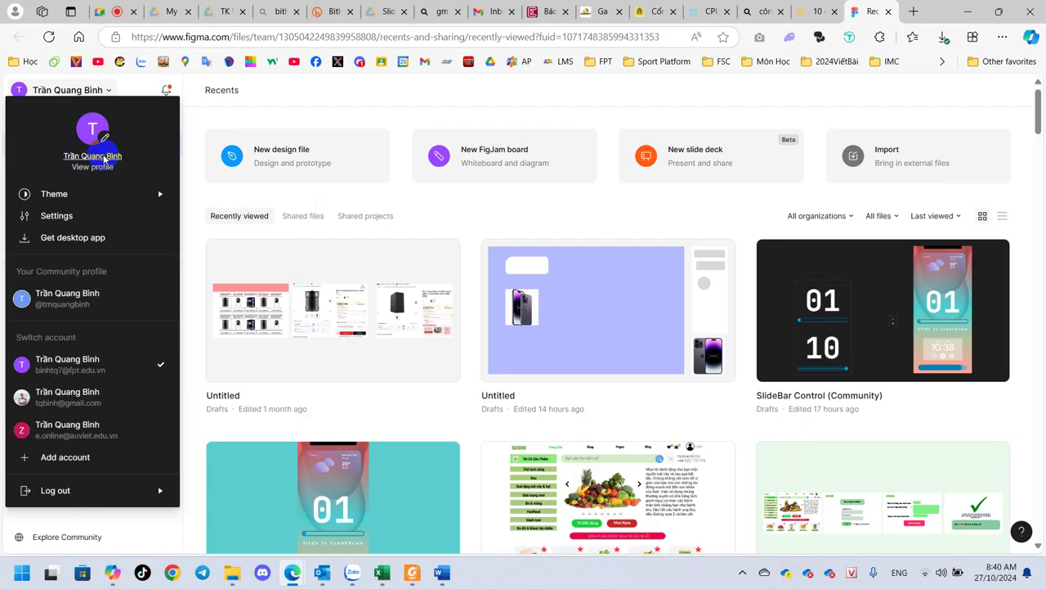
click(111, 197)
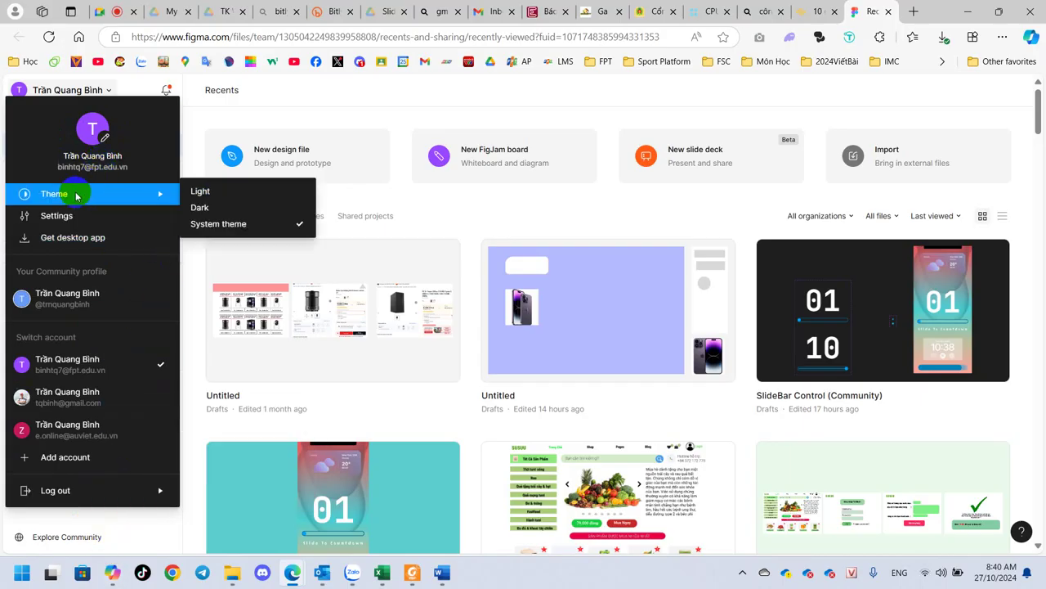
click(63, 458)
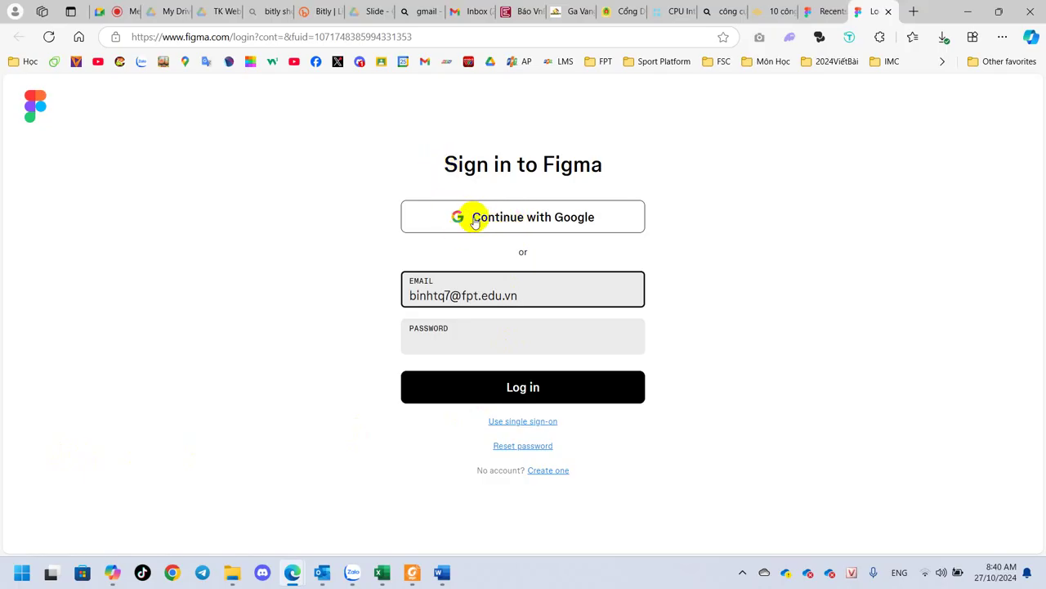
Continue with Google and choose the second Google account in the chooser.
click(478, 217)
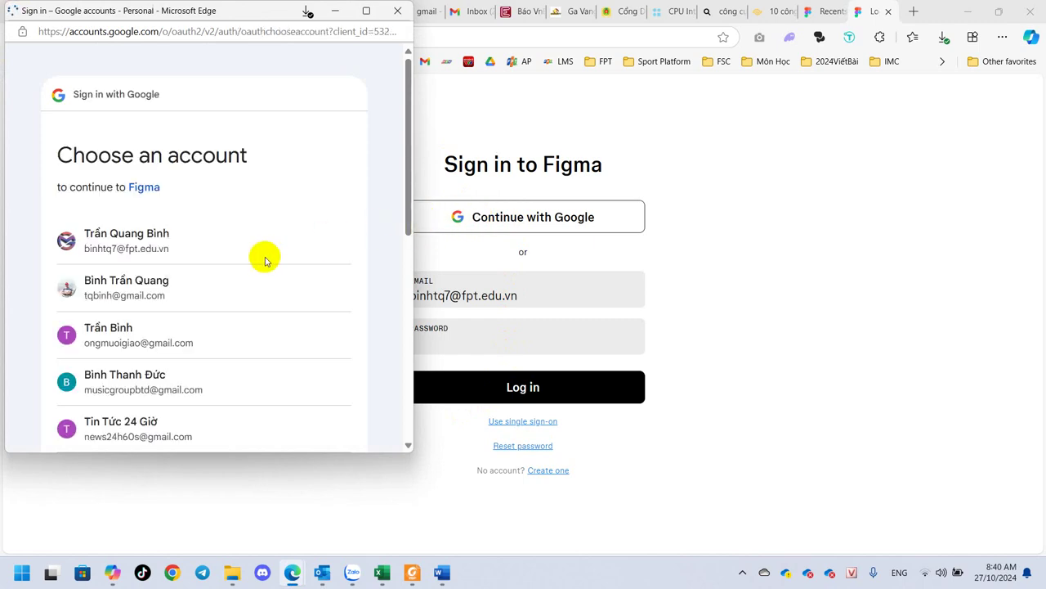
scroll(262, 267, down, 1)
scroll(262, 269, down, 1)
scroll(262, 268, down, 1)
scroll(261, 269, down, 2)
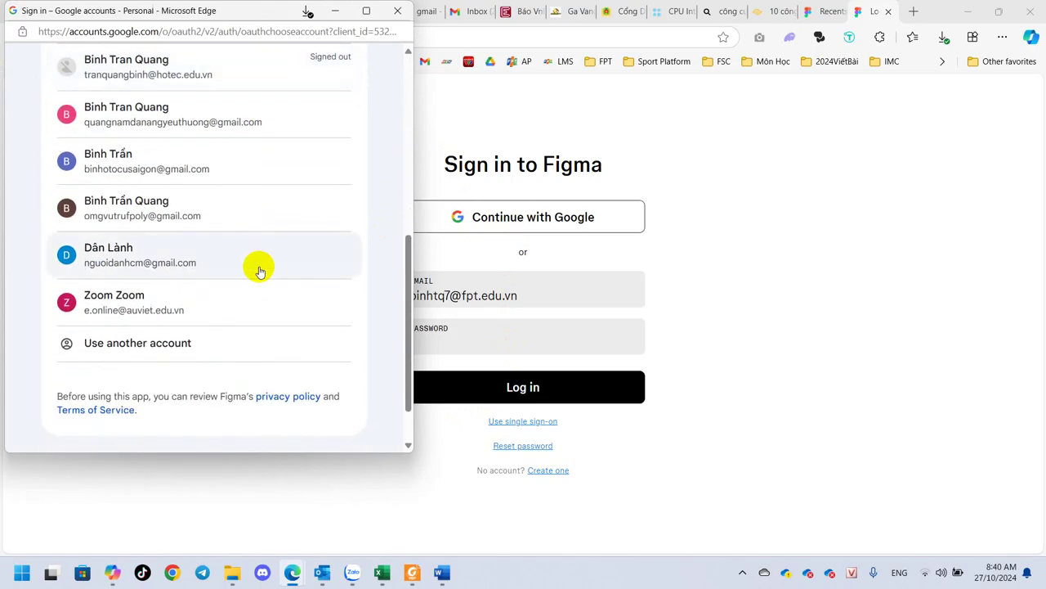
click(97, 304)
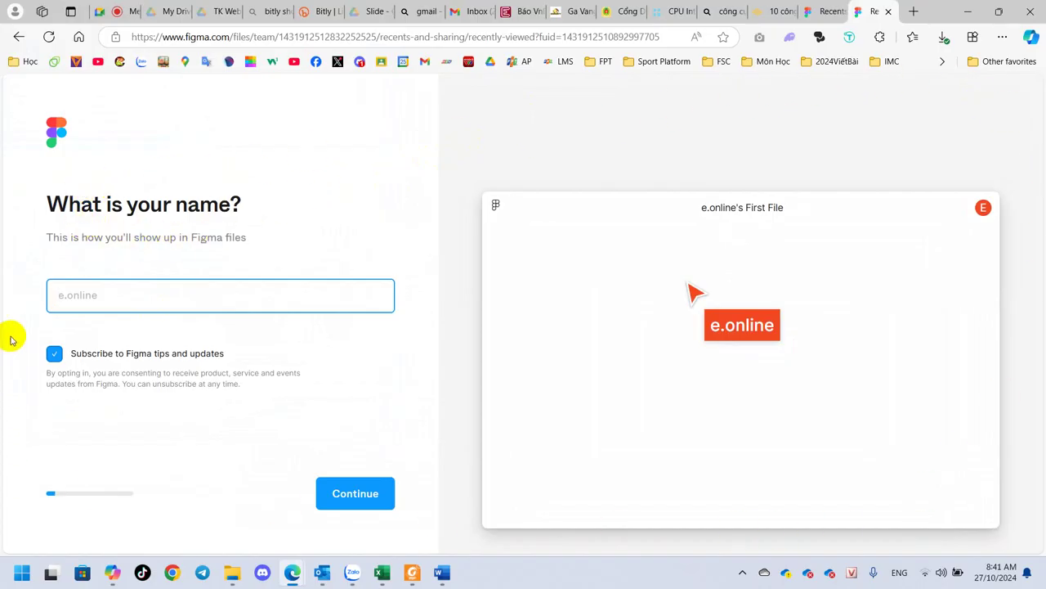
Autofill the saved display name, untick Subscribe to Figma tips and updates, and continue.
click(81, 295)
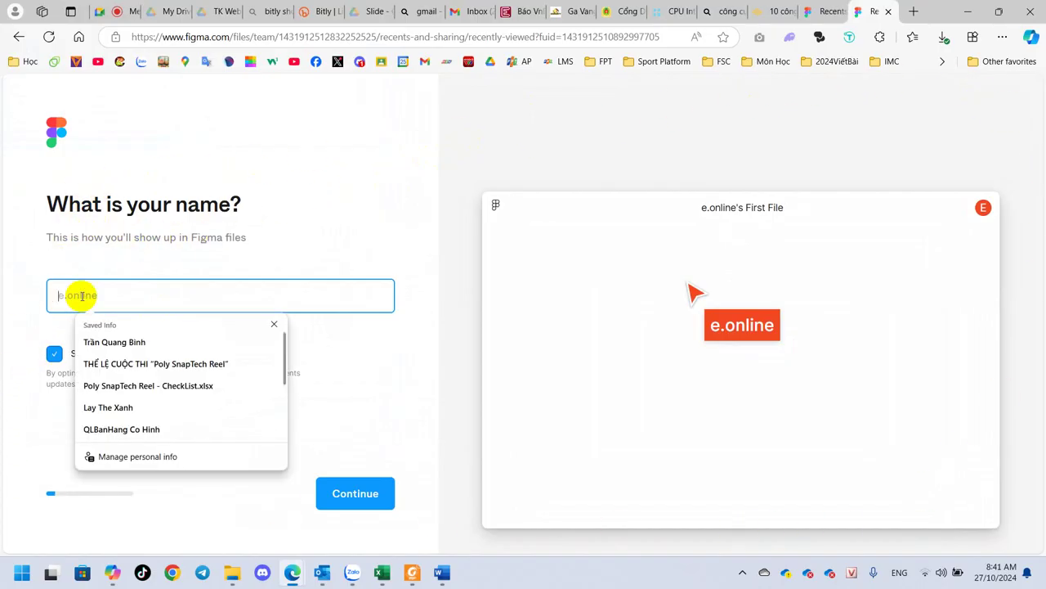
click(97, 343)
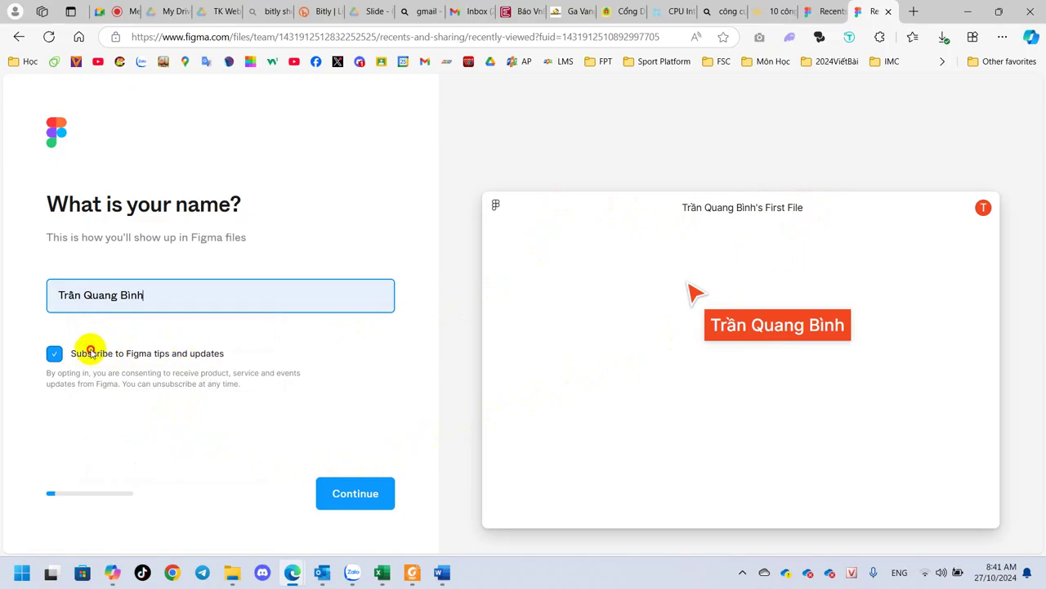
click(89, 354)
click(342, 492)
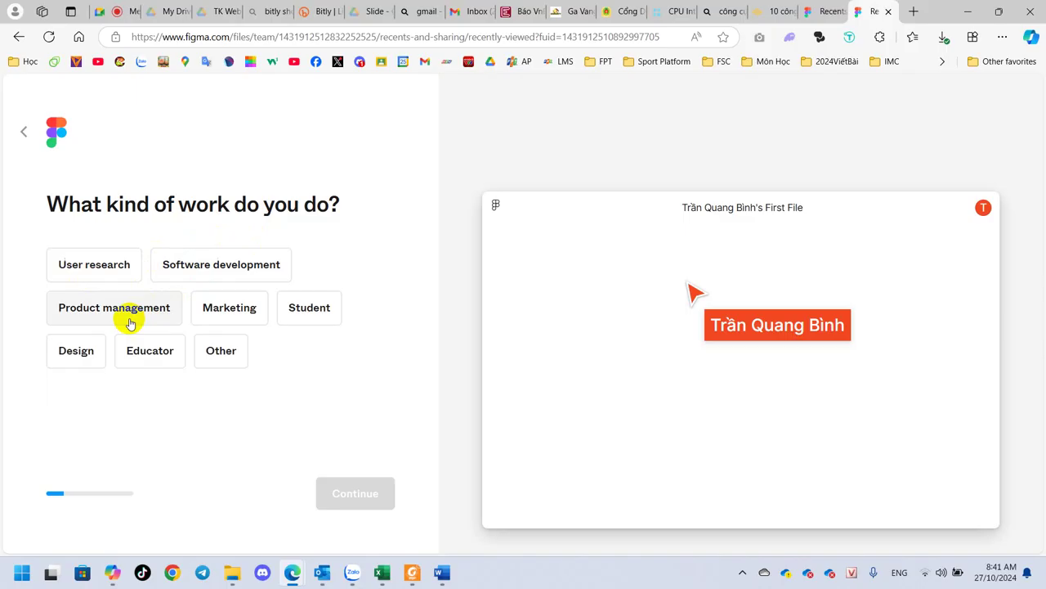
Settle on Software development as your kind of work and continue.
click(122, 276)
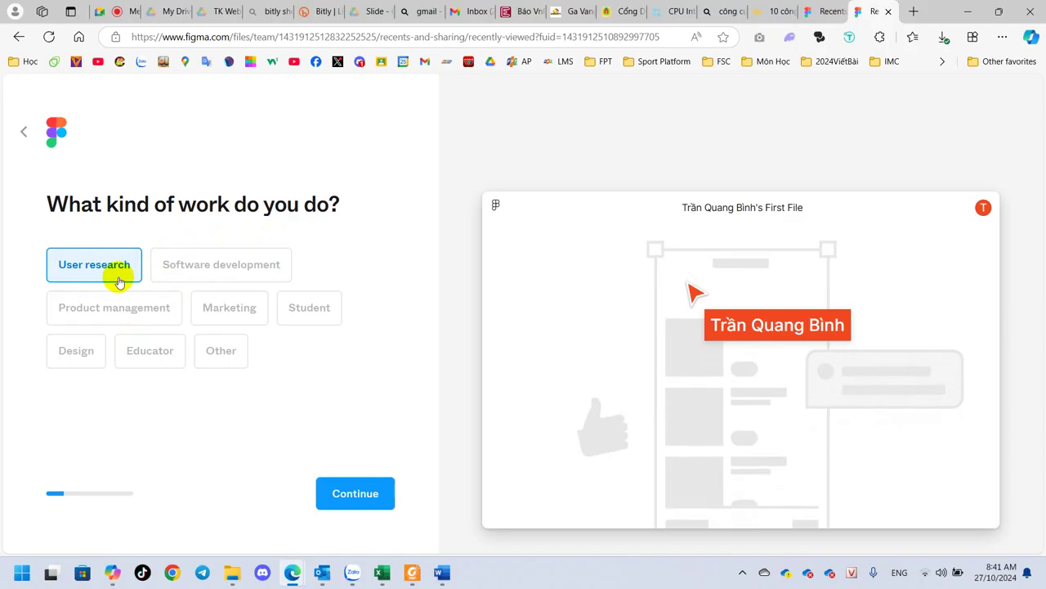
click(184, 270)
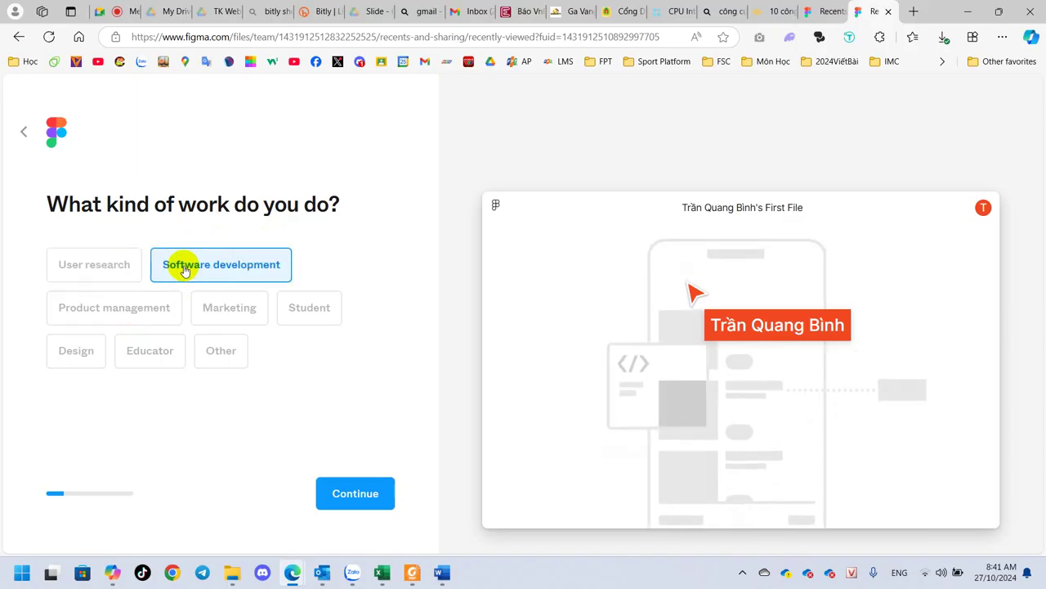
click(65, 357)
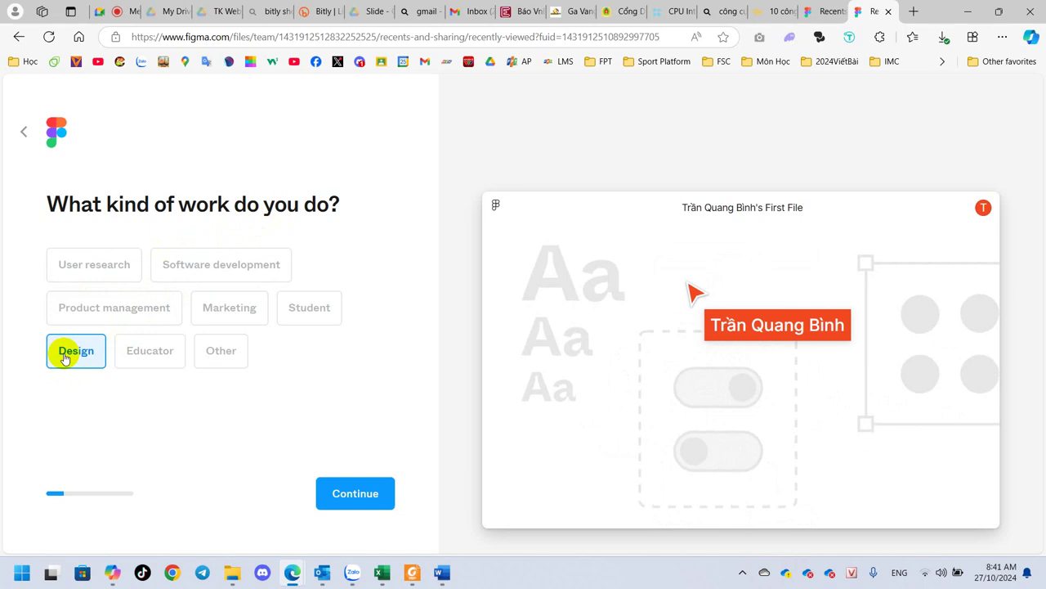
click(233, 267)
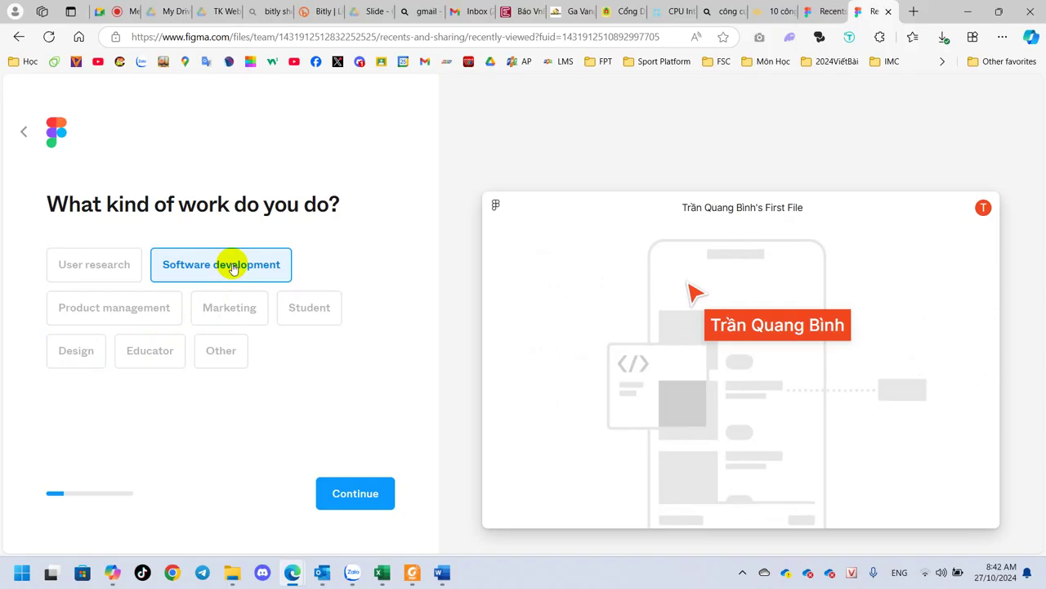
click(296, 320)
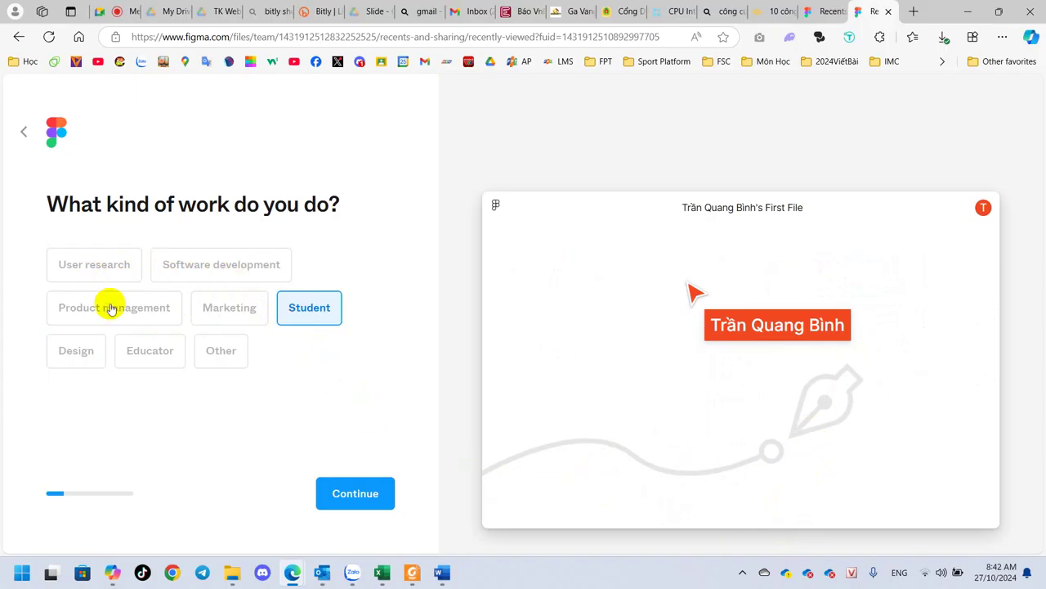
click(232, 264)
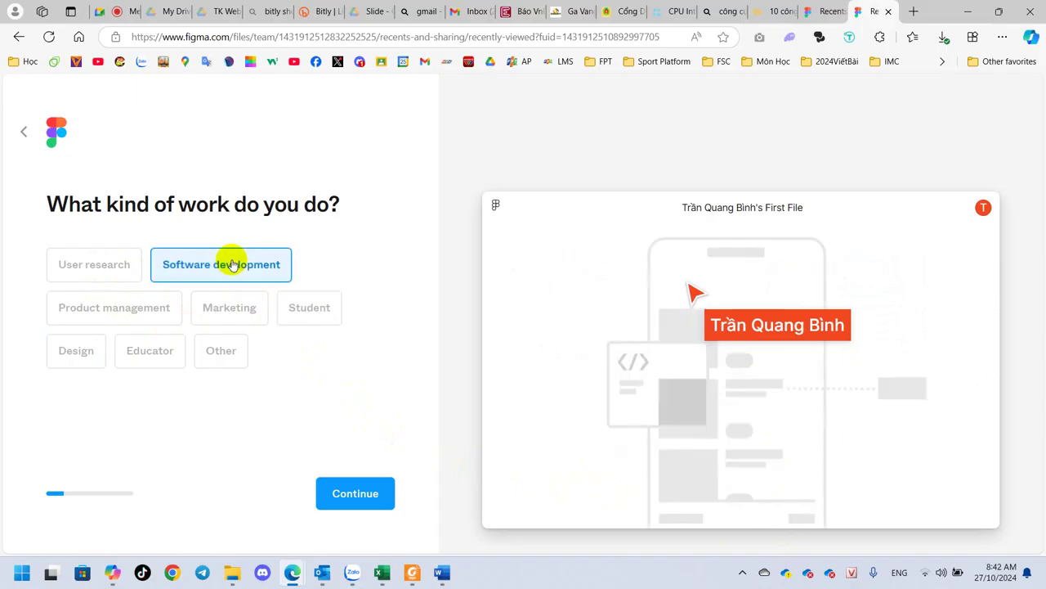
click(313, 308)
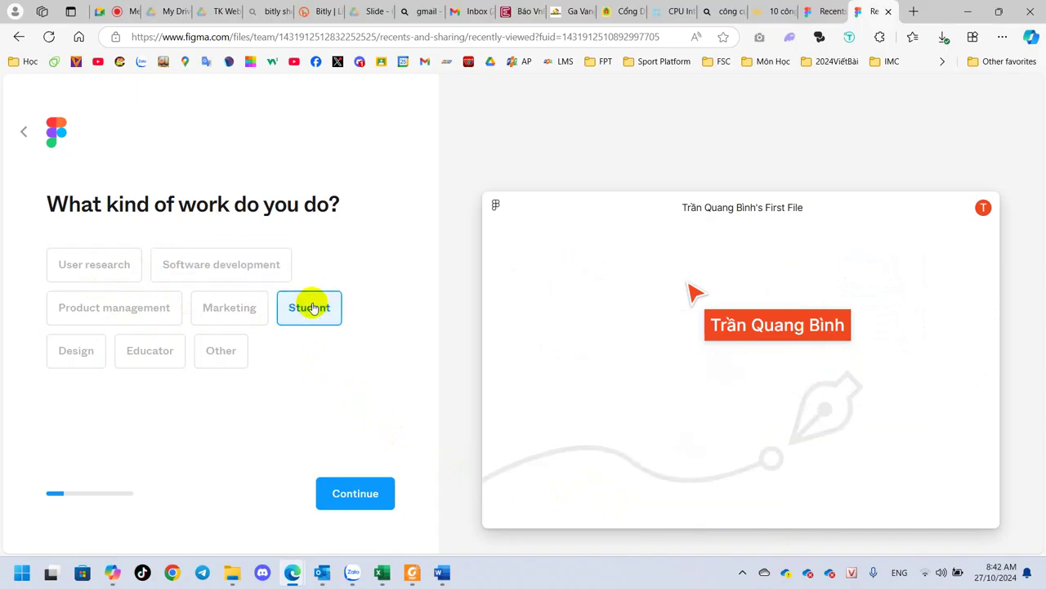
click(251, 267)
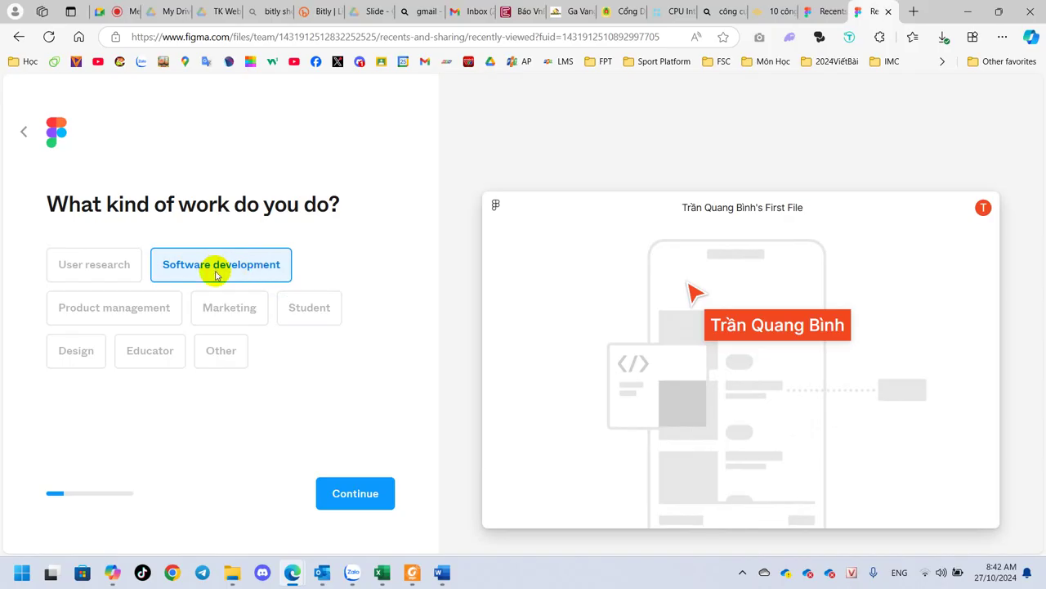
click(355, 494)
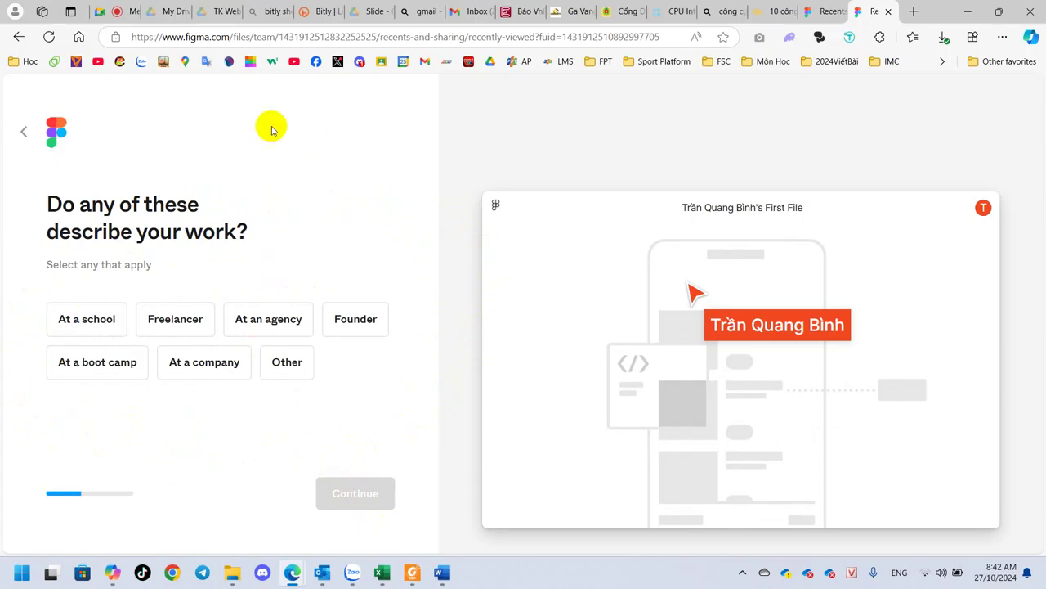
Mark all seven work-context options, including At a school, Freelancer, Founder, Other, and continue.
click(117, 325)
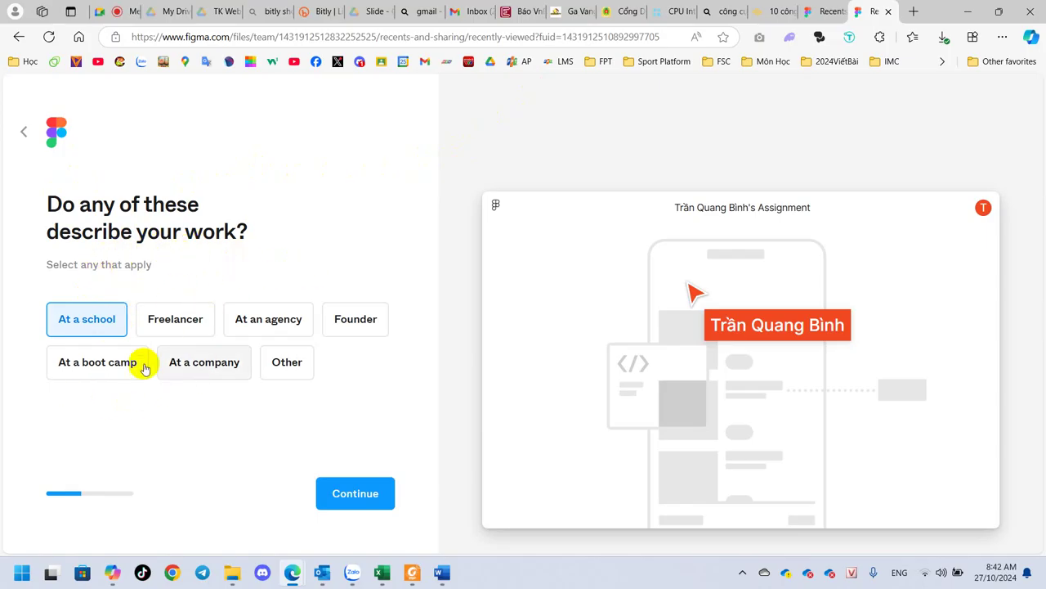
click(172, 319)
click(264, 323)
click(350, 331)
click(259, 326)
click(239, 369)
click(87, 367)
click(258, 326)
click(293, 360)
click(267, 360)
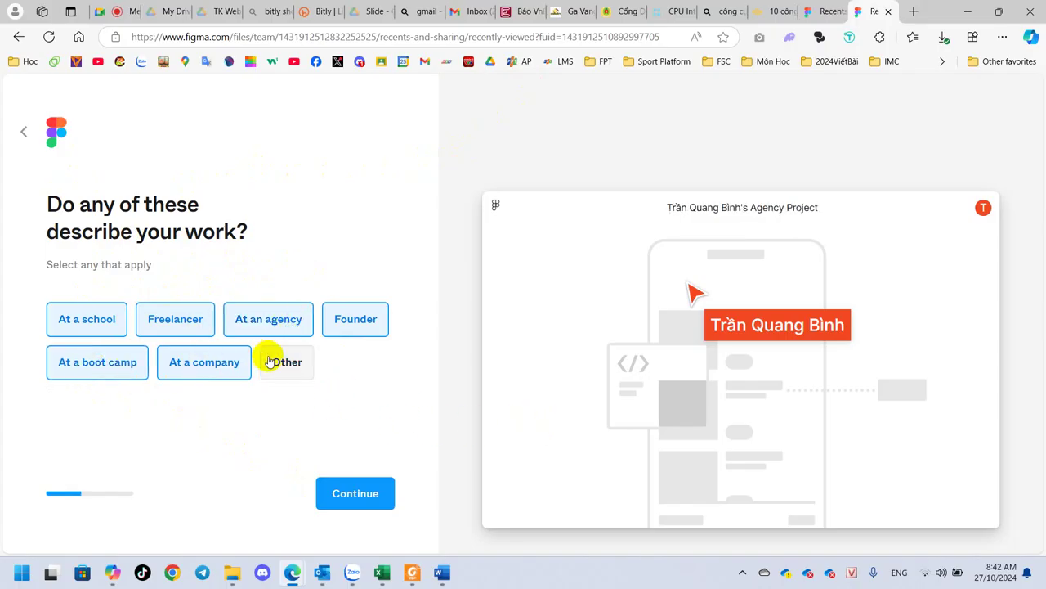
click(282, 362)
click(344, 496)
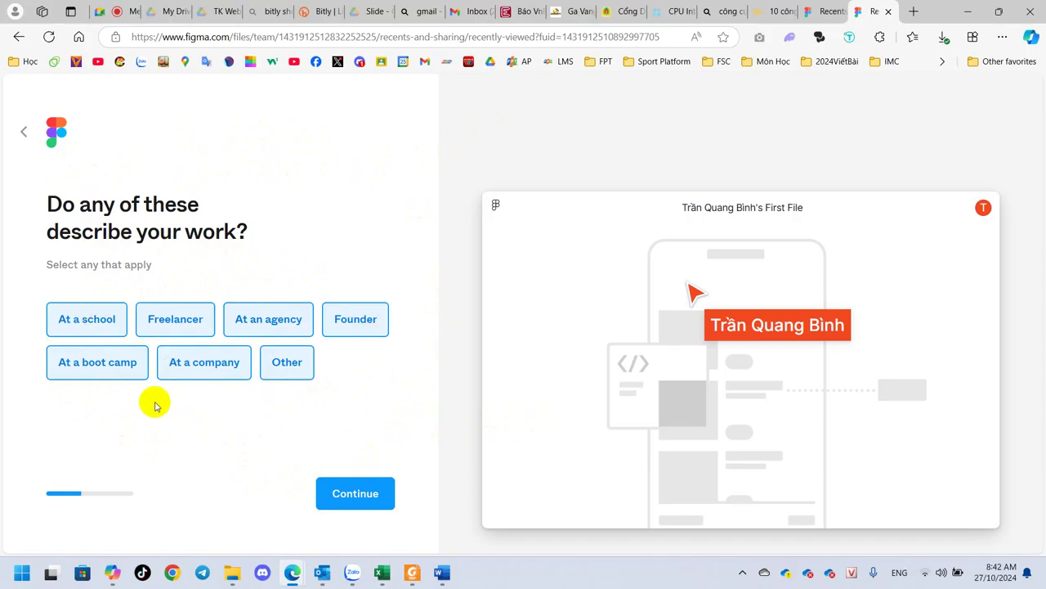
click(372, 496)
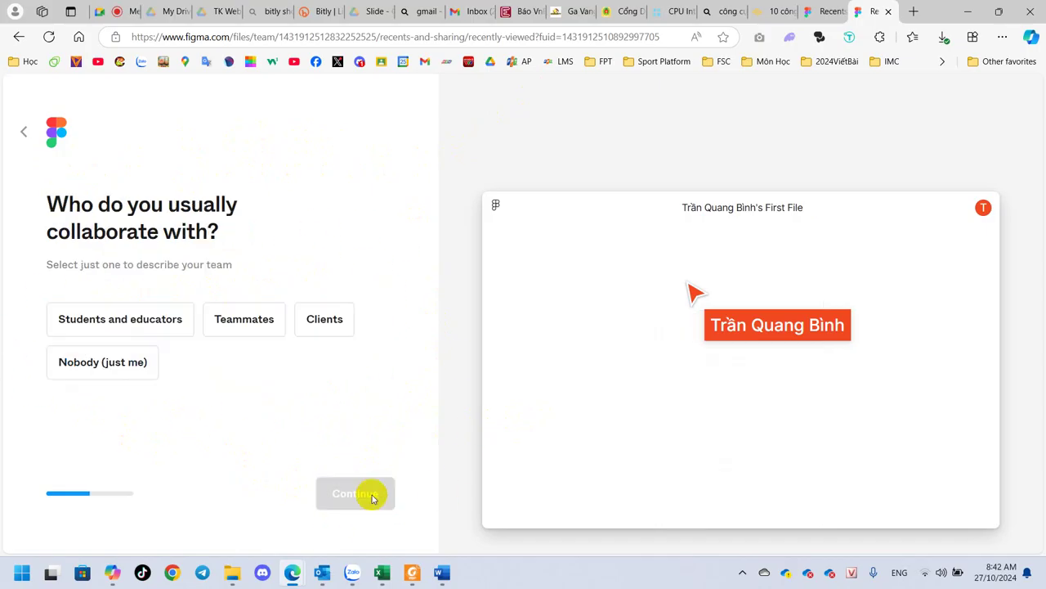
Settle on Students and educators as your usual collaborators and continue.
click(171, 317)
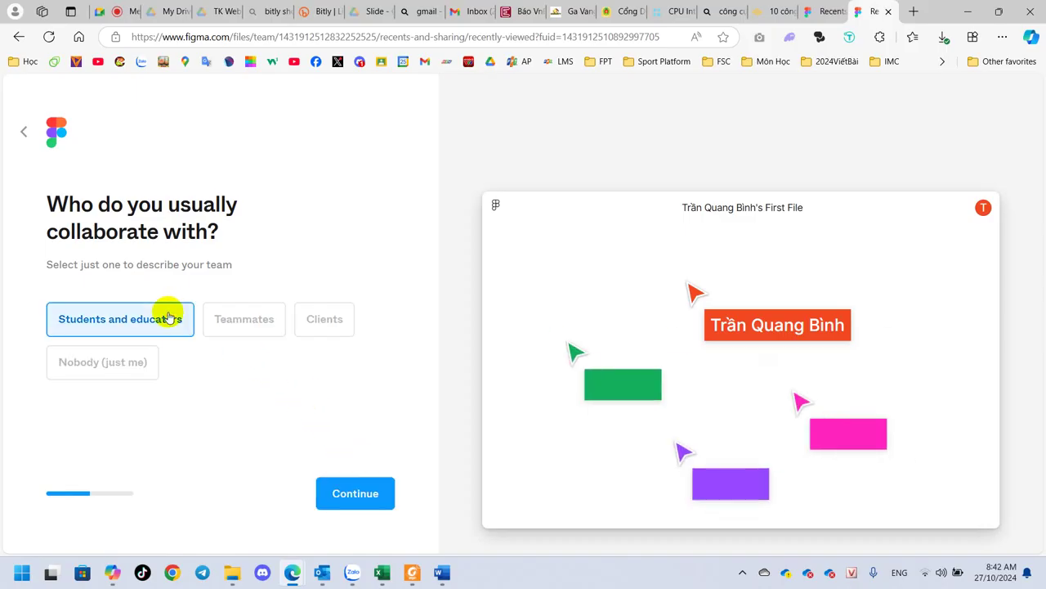
click(259, 326)
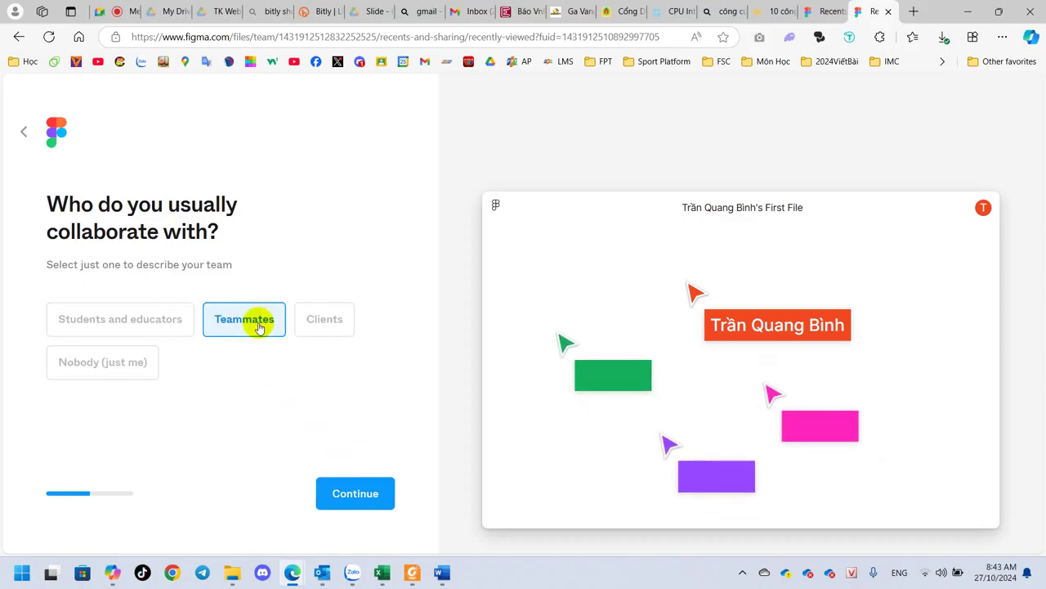
click(318, 323)
click(243, 331)
click(133, 333)
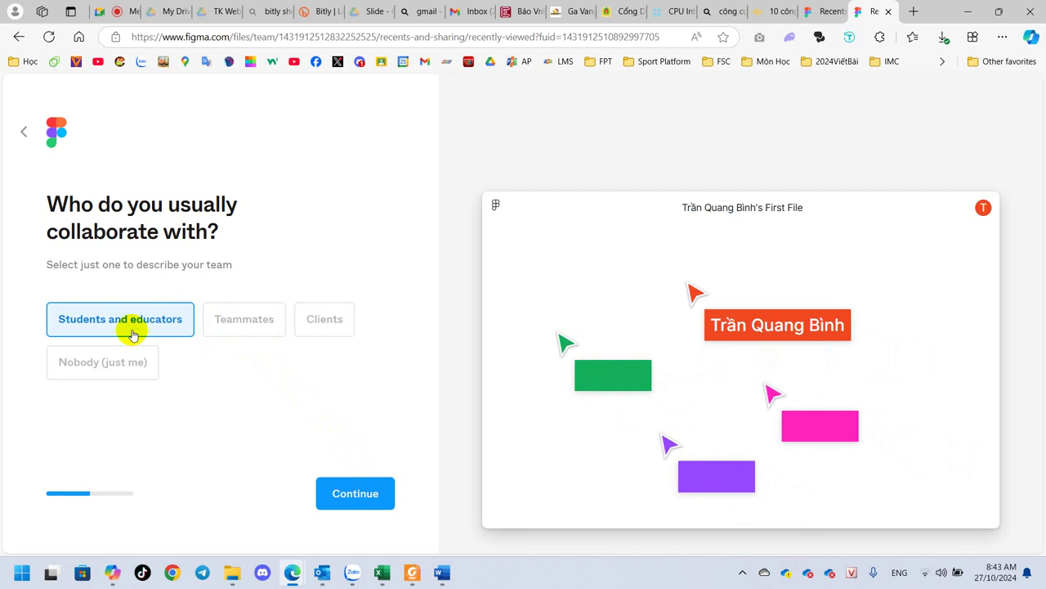
click(374, 507)
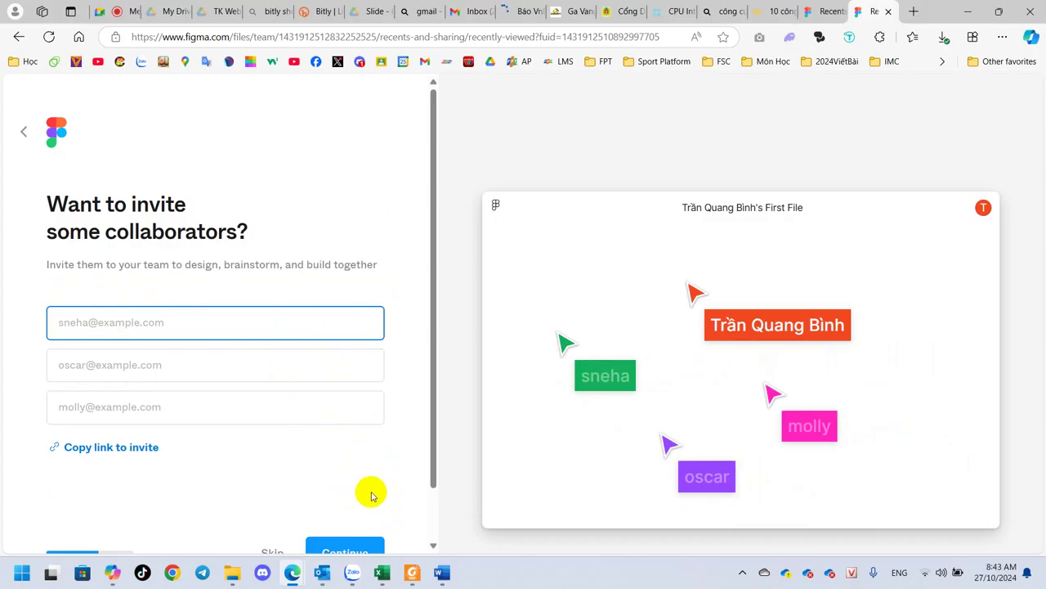
Skip inviting collaborators, then go back to the invite step.
scroll(372, 497, down, 1)
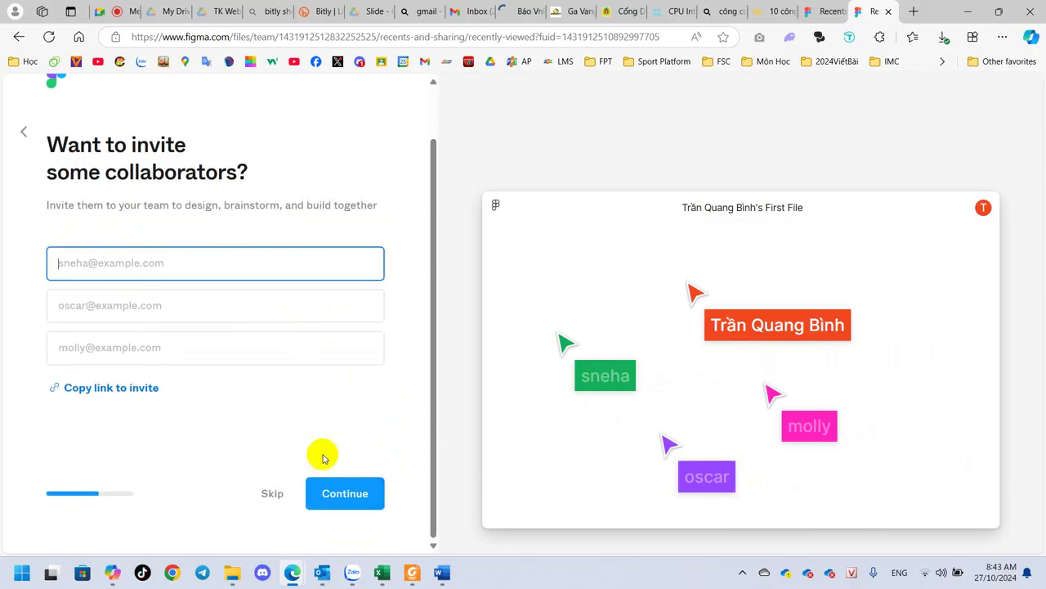
click(343, 499)
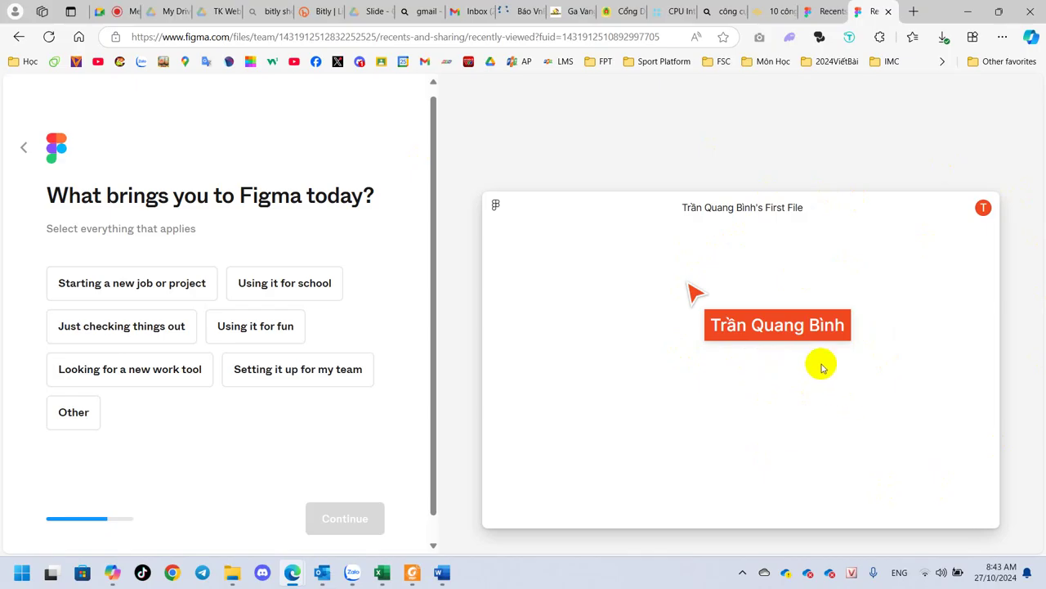
scroll(361, 349, down, 1)
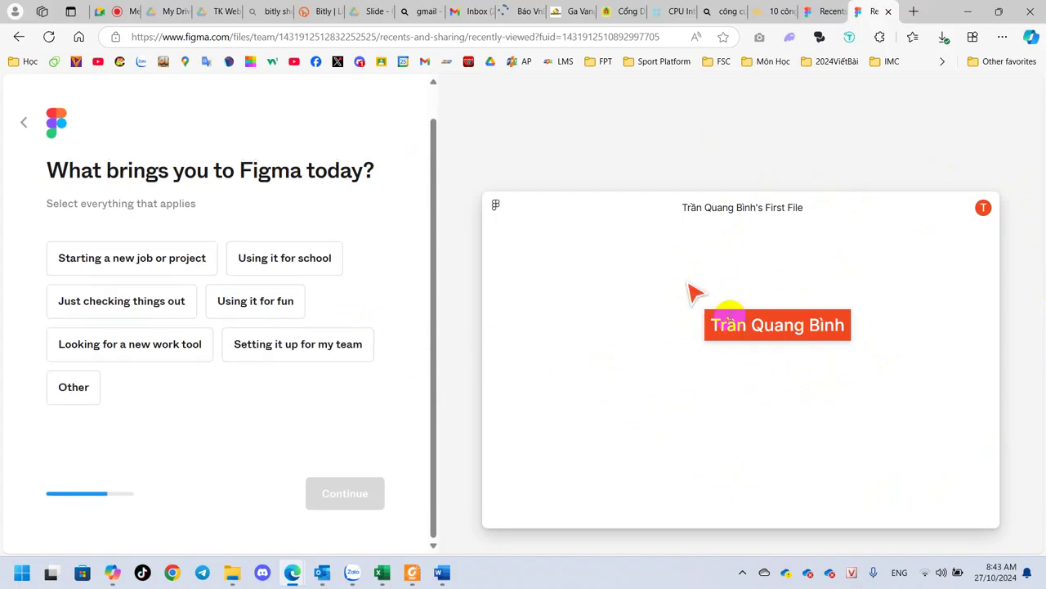
click(27, 126)
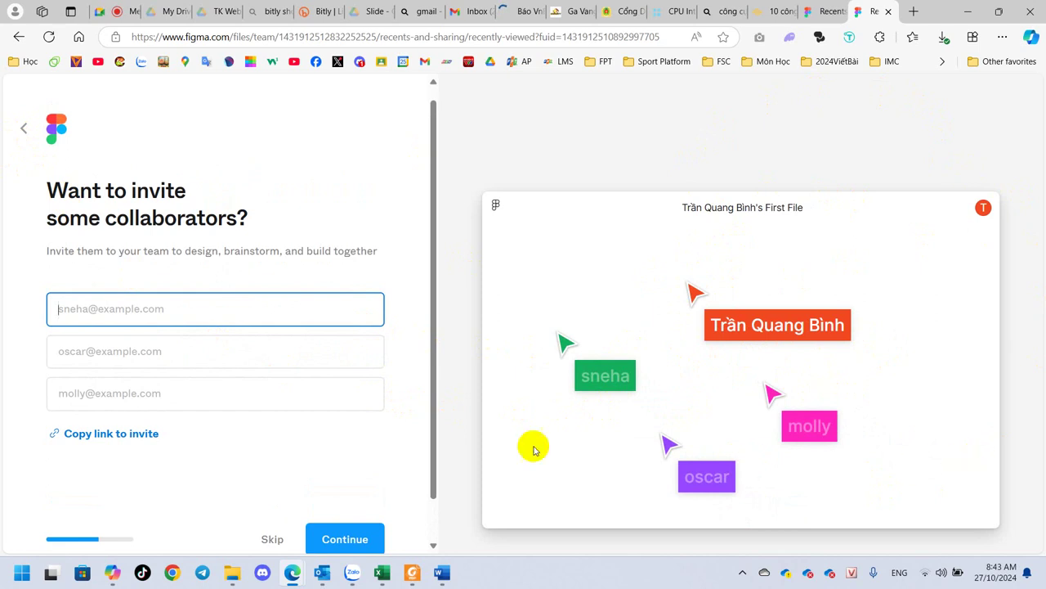
Autofill the invite fields with a saved e-mail address and copy it from the first field.
click(114, 304)
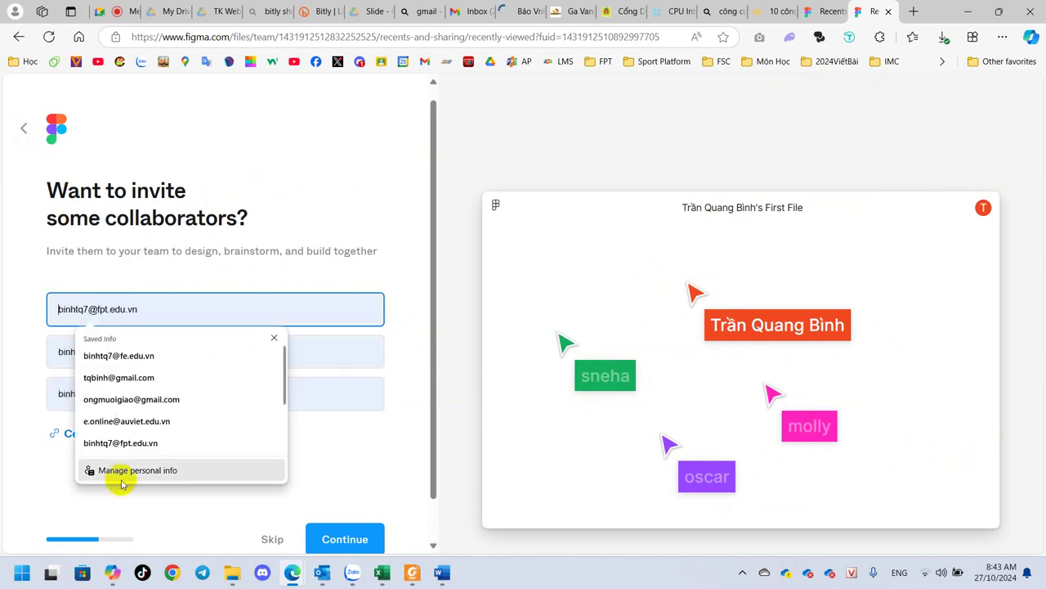
click(131, 421)
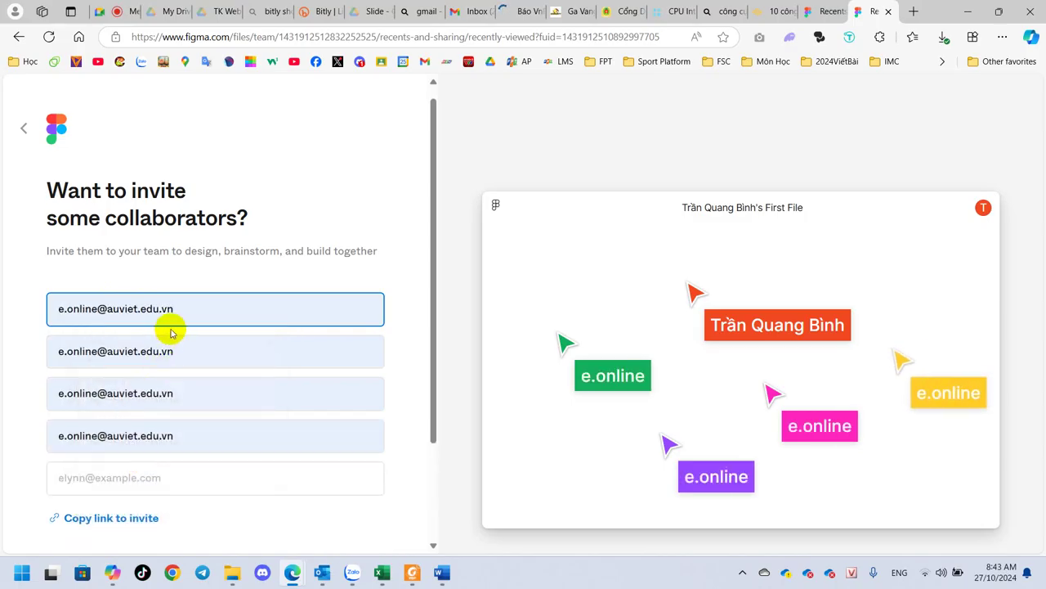
drag(172, 309, 45, 313)
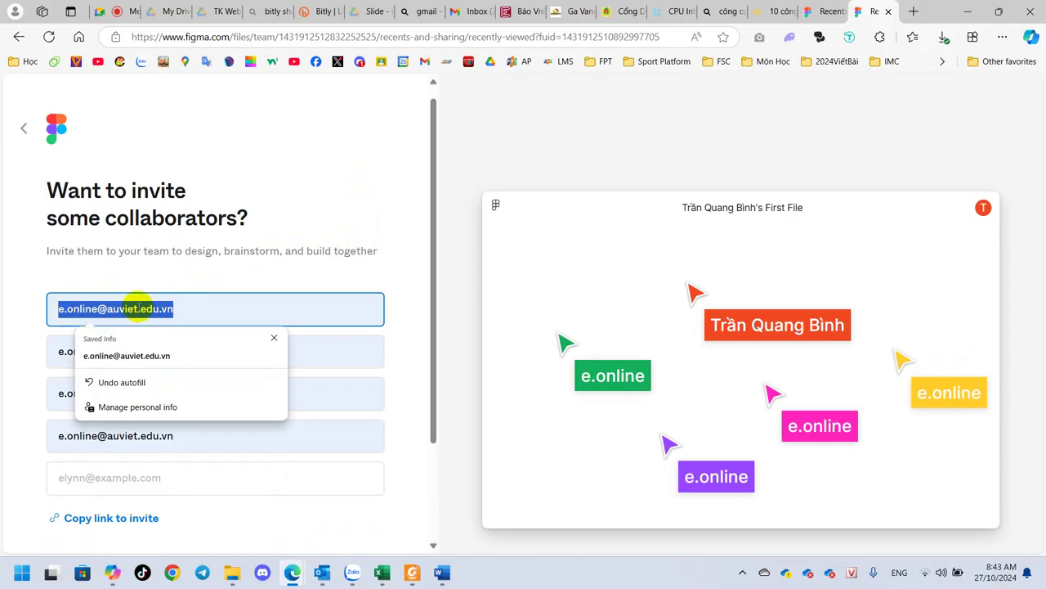
right_click(105, 308)
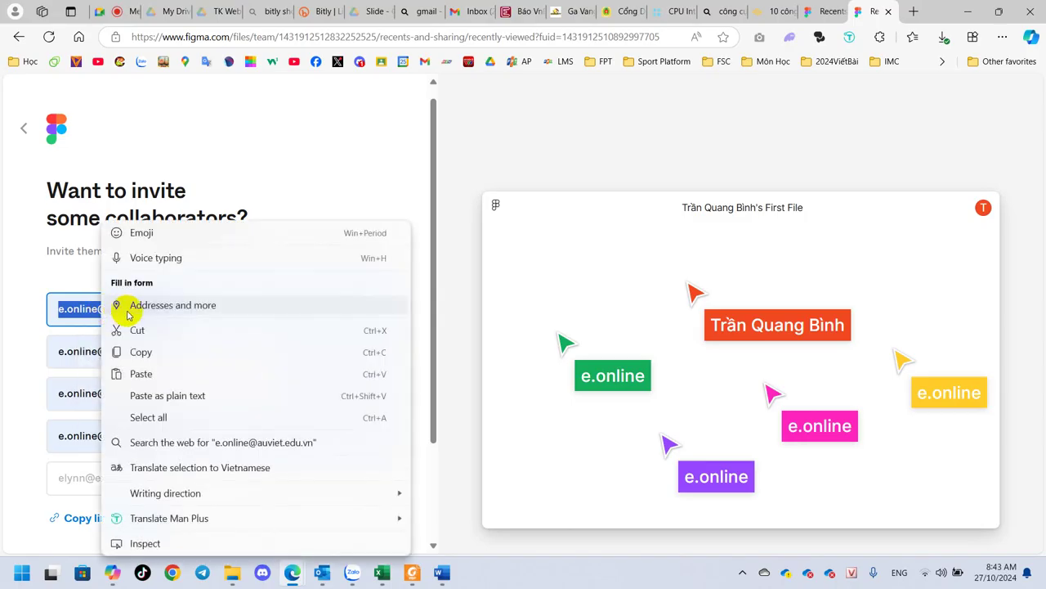
click(145, 350)
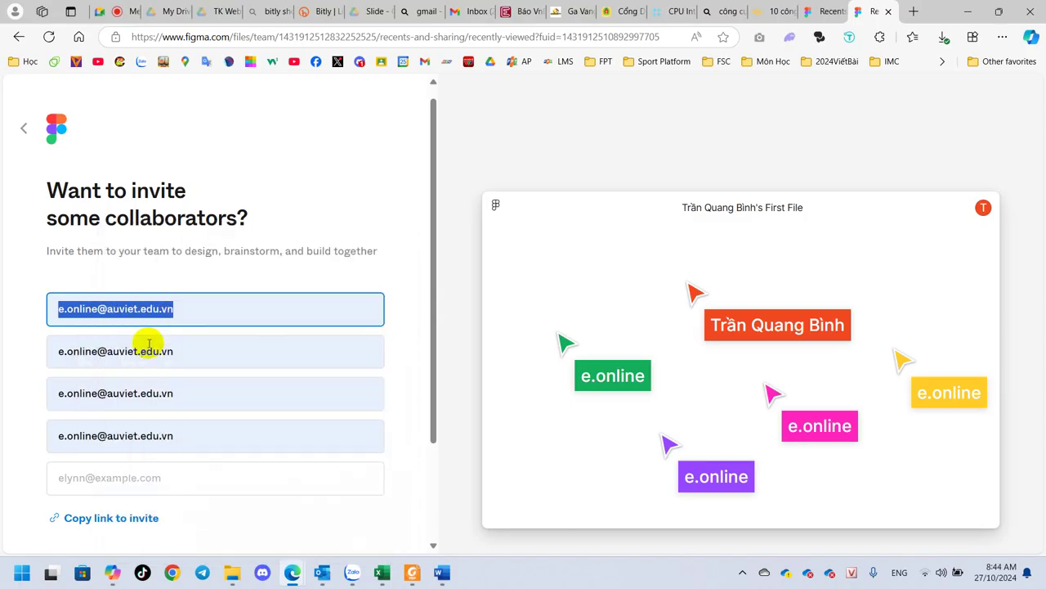
click(353, 573)
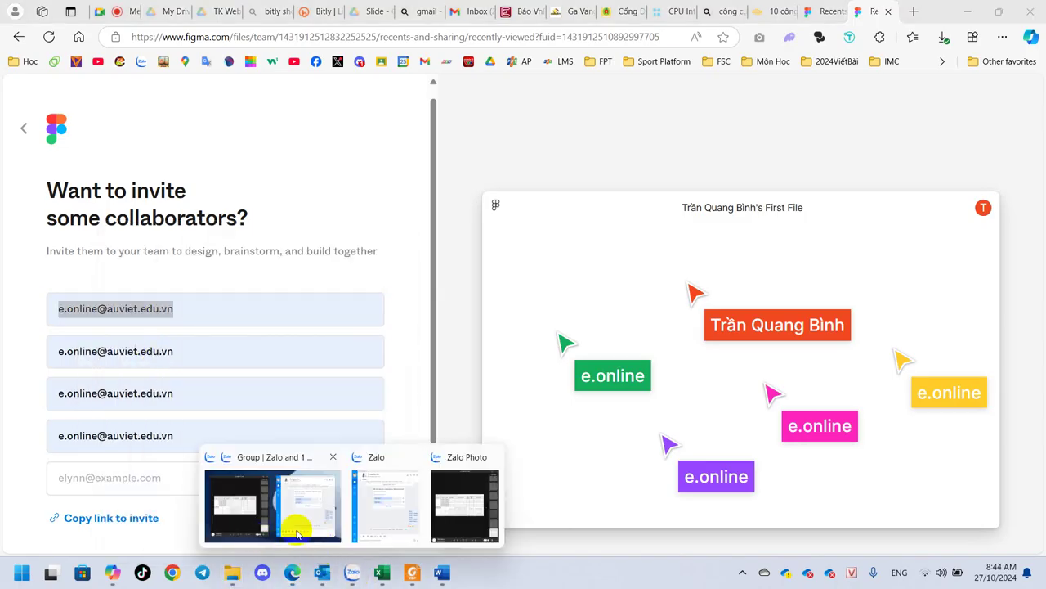
Paste and send the copied e-mail address in the Tk Web Âu Việt Zalo group chat.
click(283, 507)
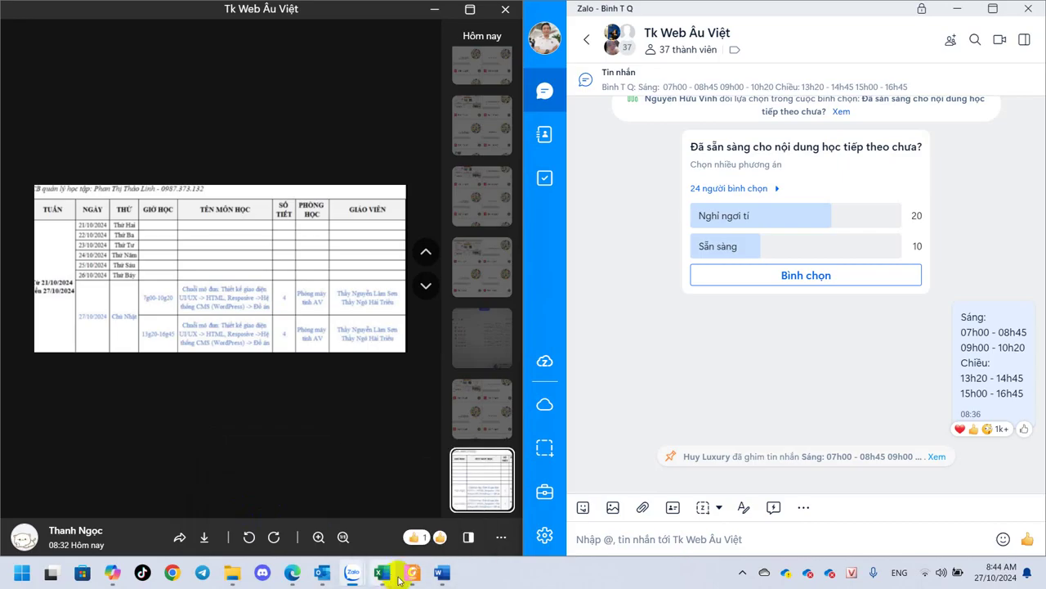
click(634, 546)
key(ctrl+v)
click(1027, 539)
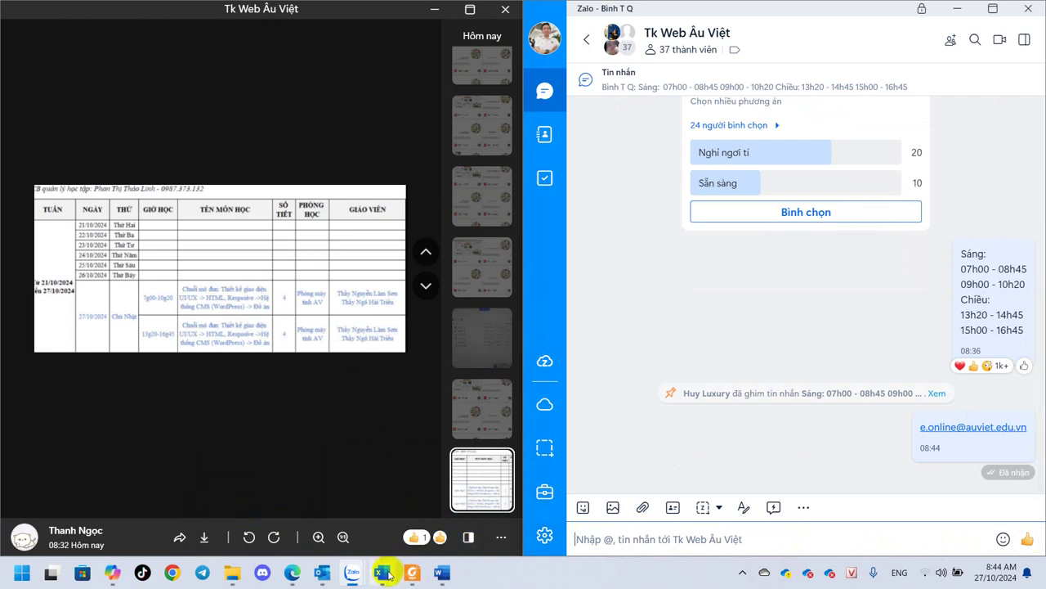
mouse_move(292, 572)
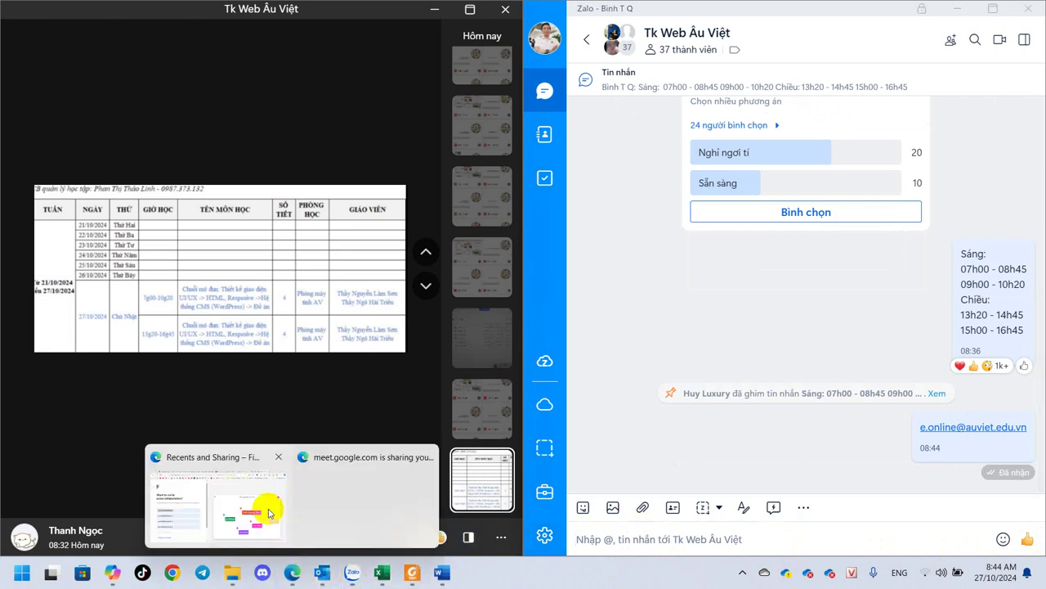
Copy the Figma team invite link and send it to the same Zalo group.
click(278, 512)
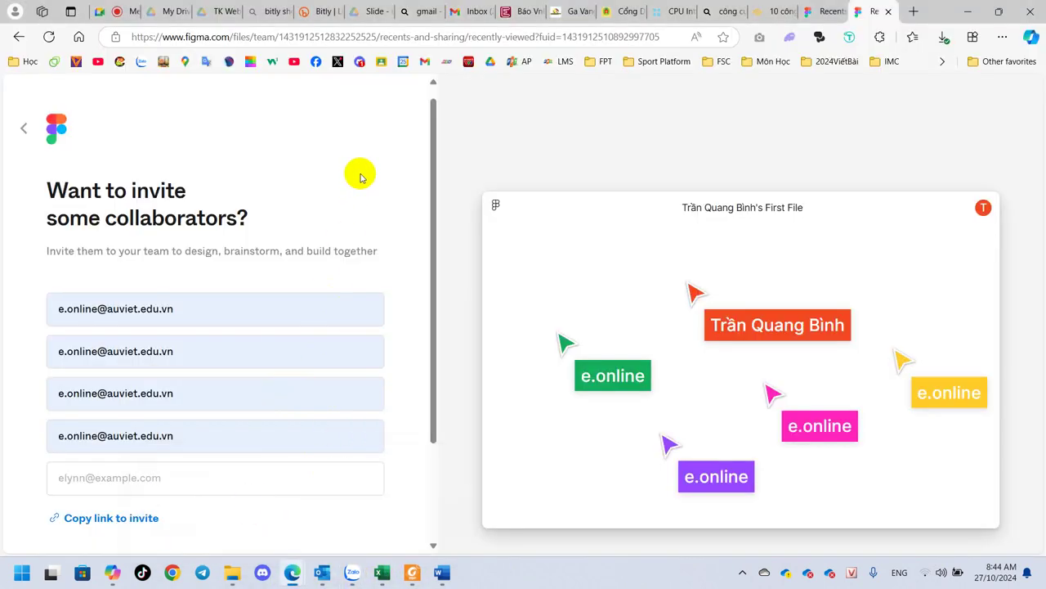
scroll(221, 449, down, 2)
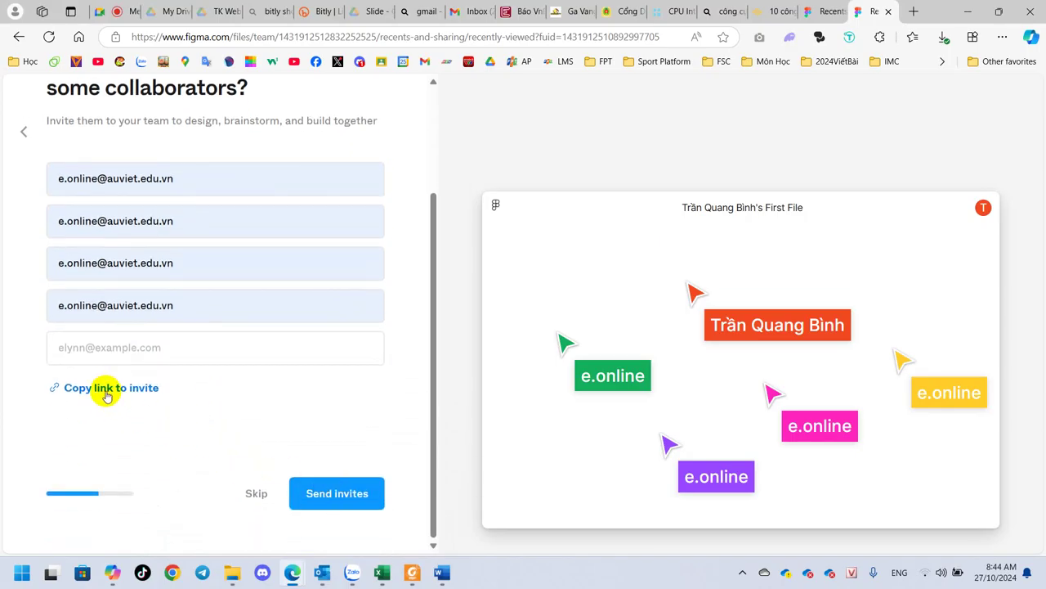
click(106, 393)
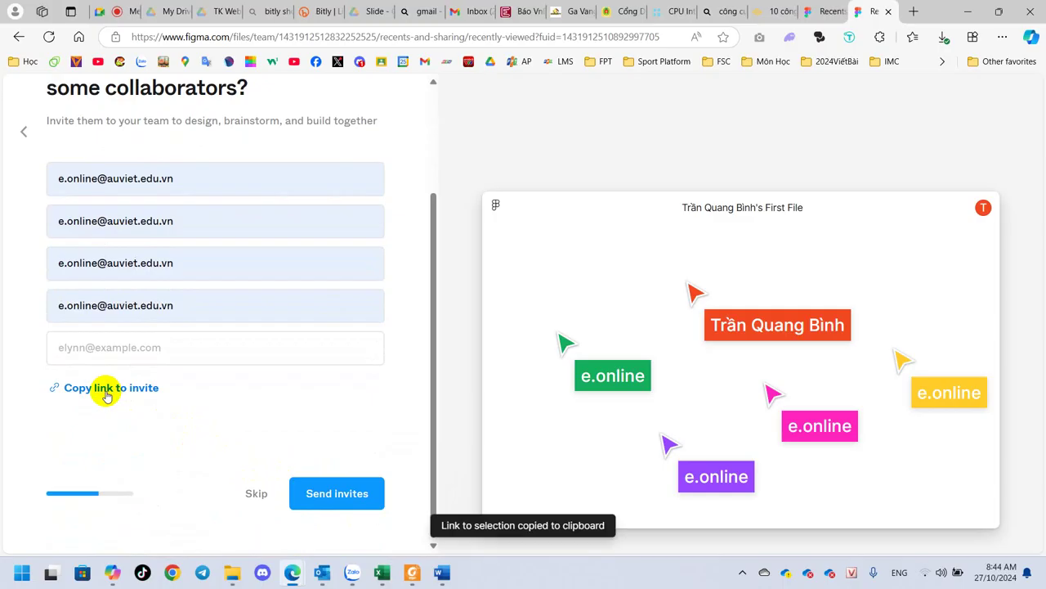
mouse_move(351, 572)
click(256, 520)
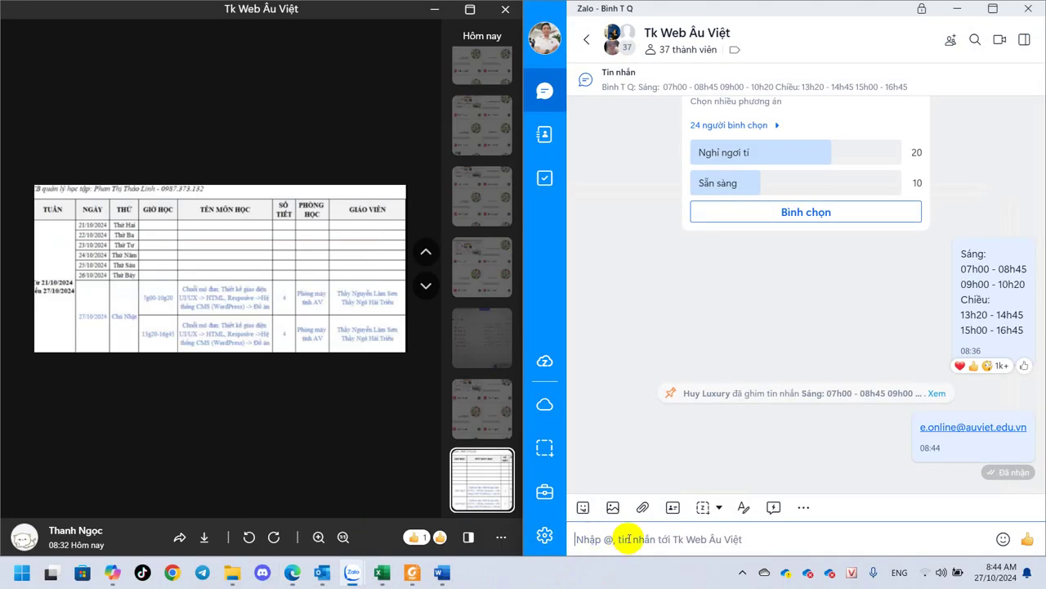
key(ctrl+v)
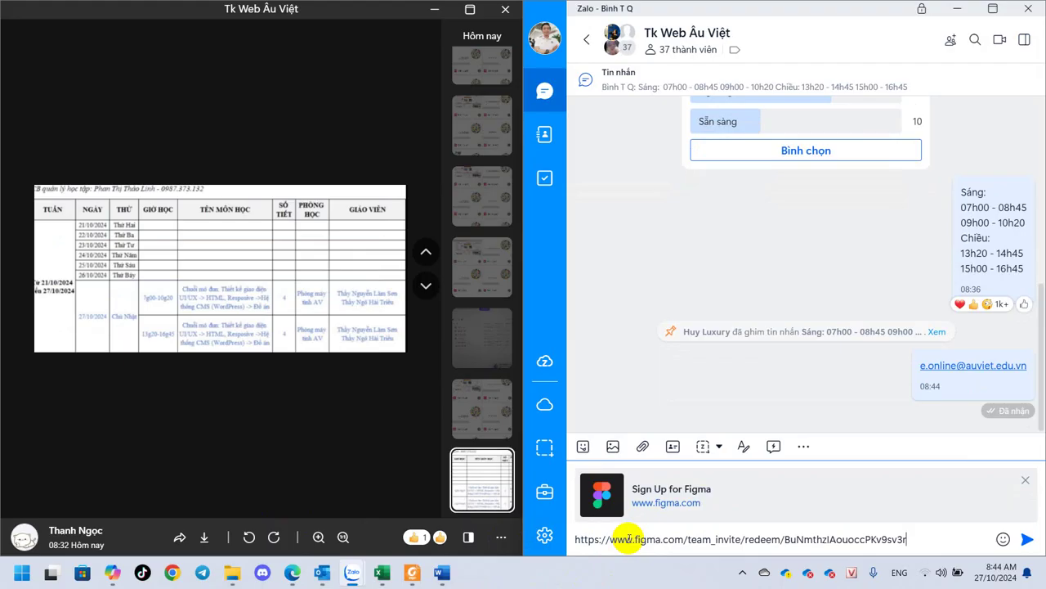
key(Return)
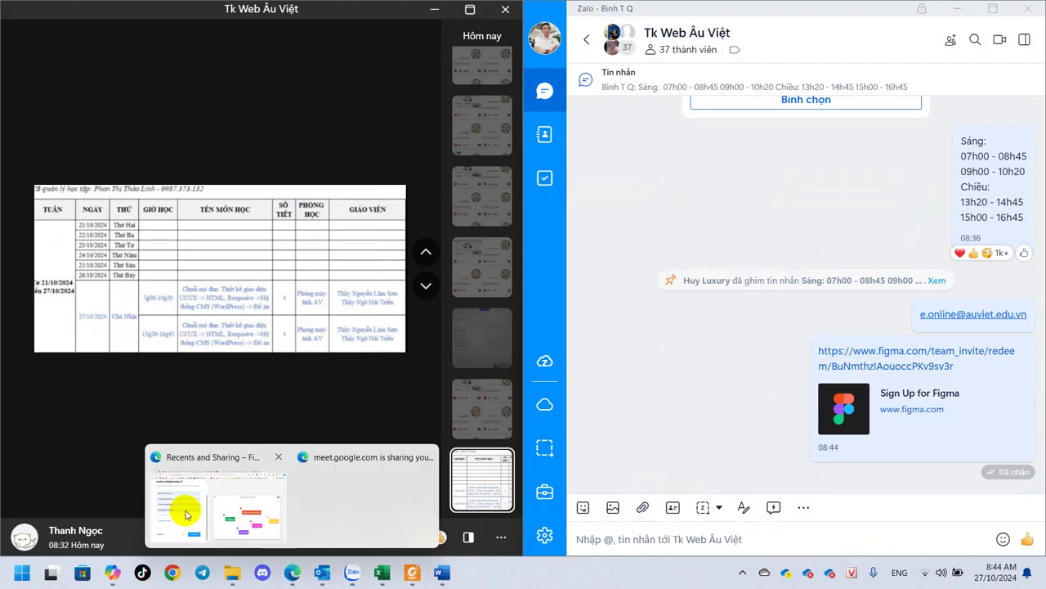
mouse_move(292, 572)
click(188, 510)
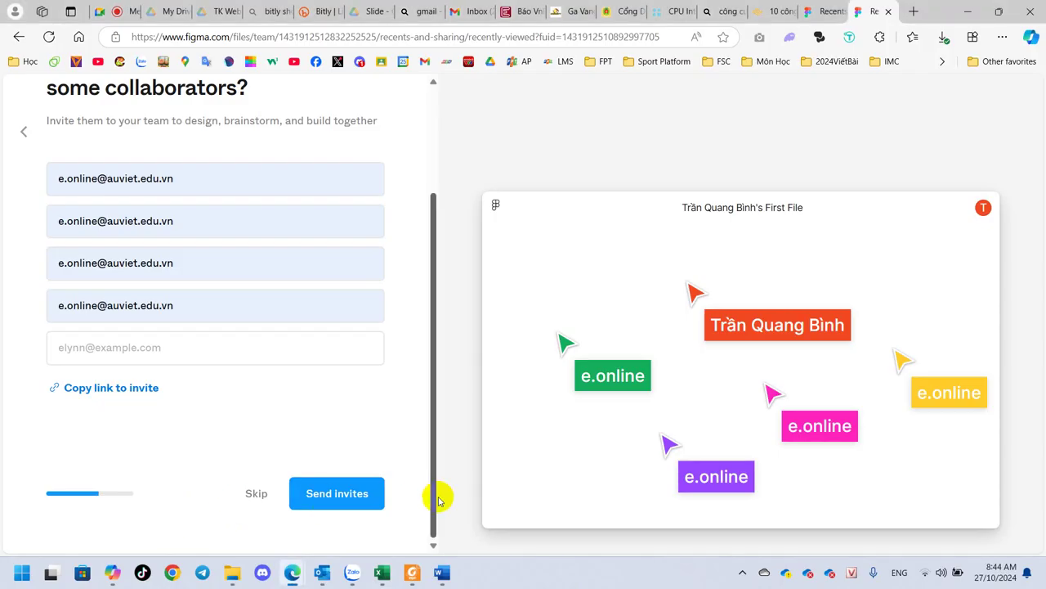
Send the invites, then answer 'Using it for school' and 'Yes, many times' in onboarding.
click(319, 495)
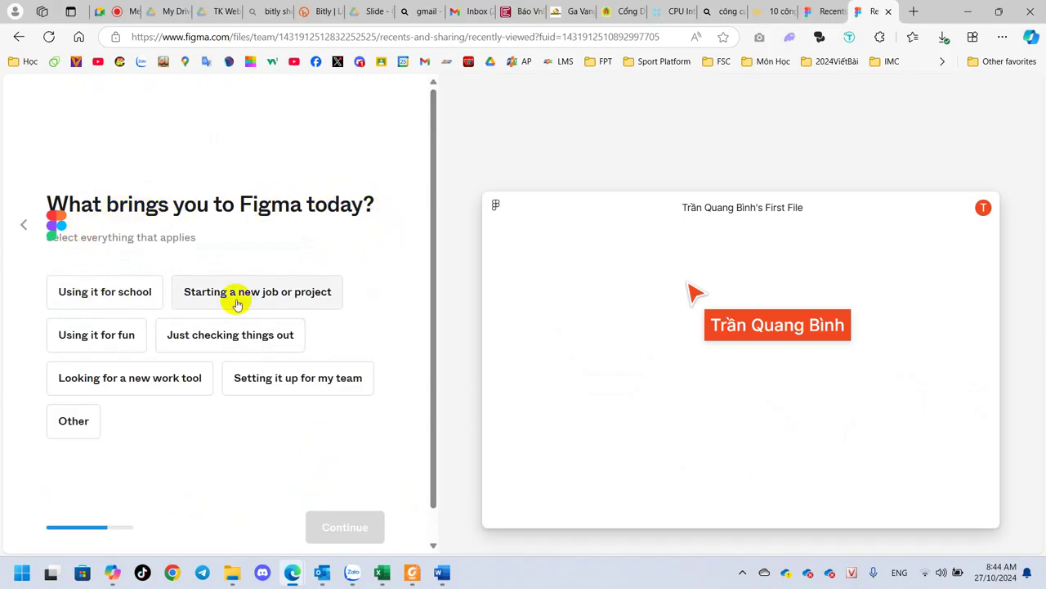
click(125, 296)
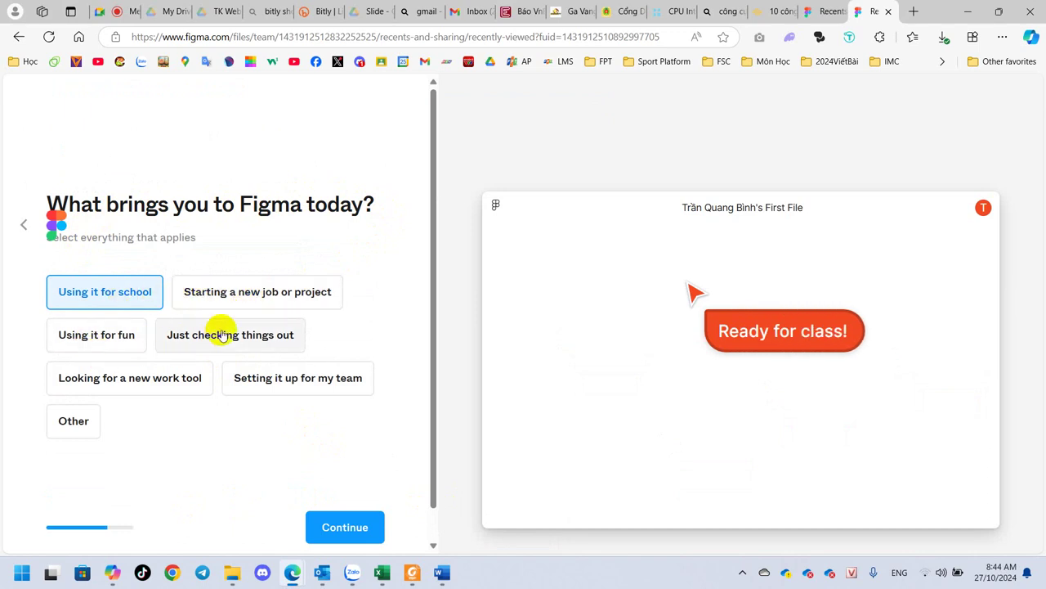
click(358, 533)
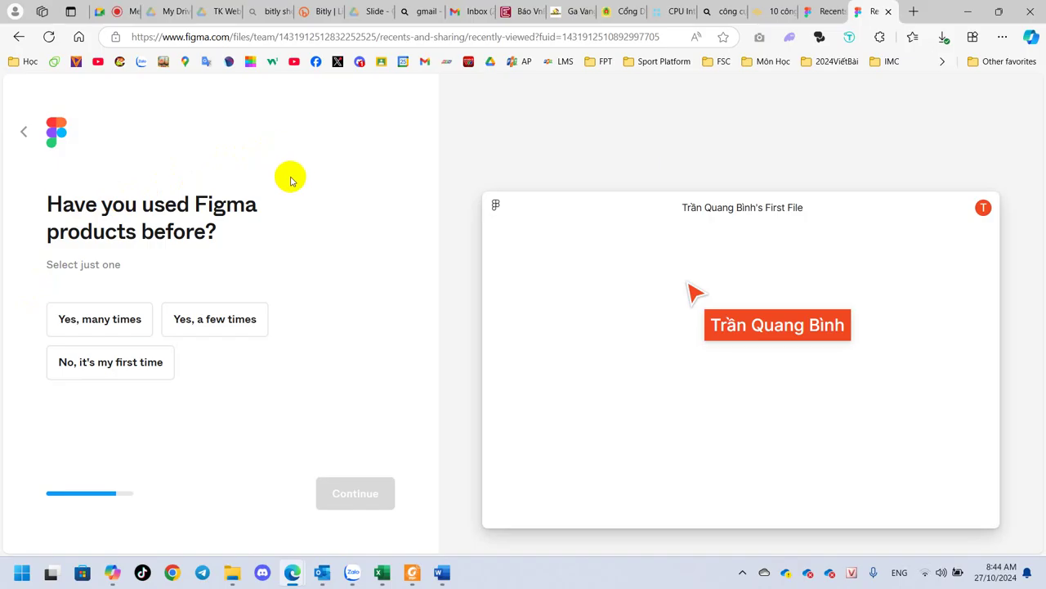
click(87, 319)
click(360, 494)
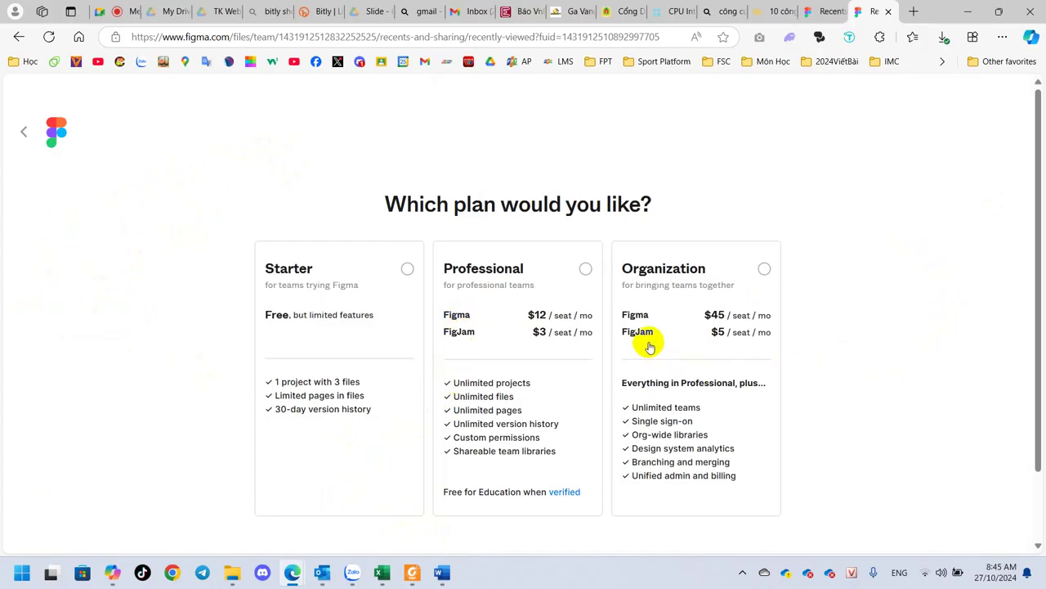
Pick the free Starter plan and continue onboarding.
click(409, 270)
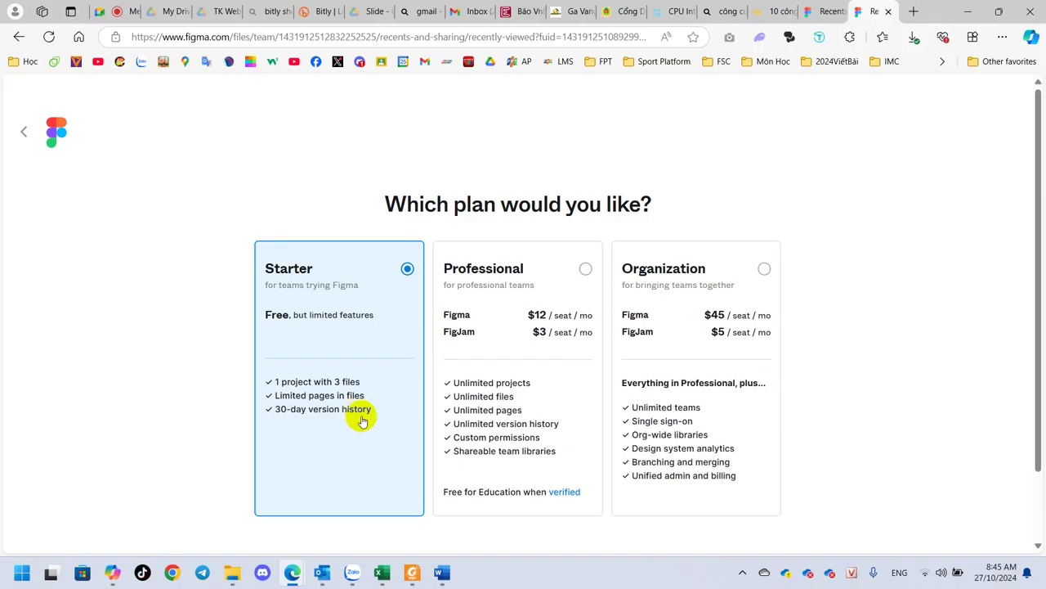
scroll(378, 436, down, 1)
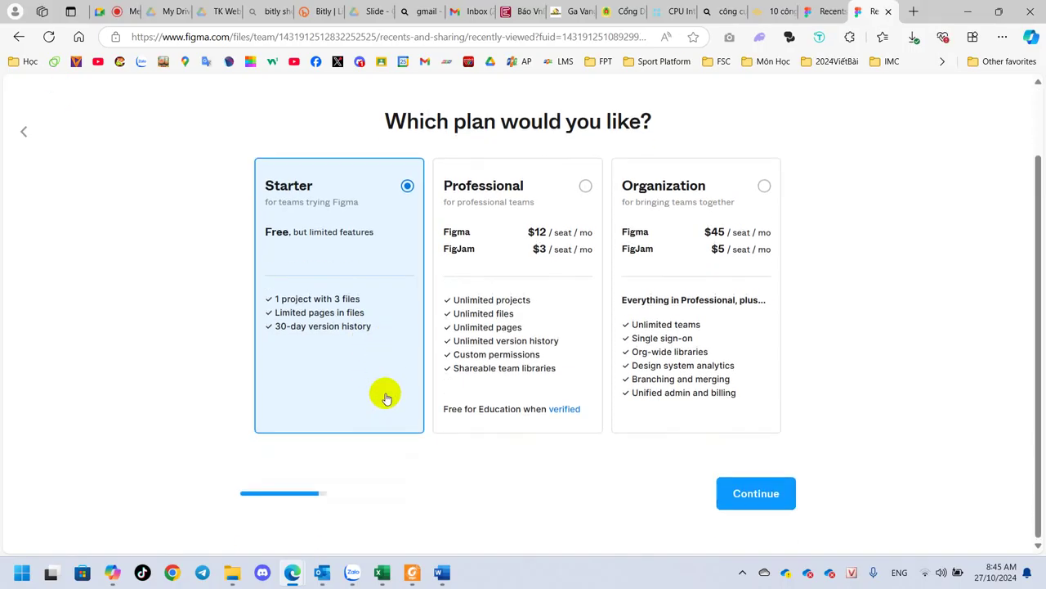
click(756, 493)
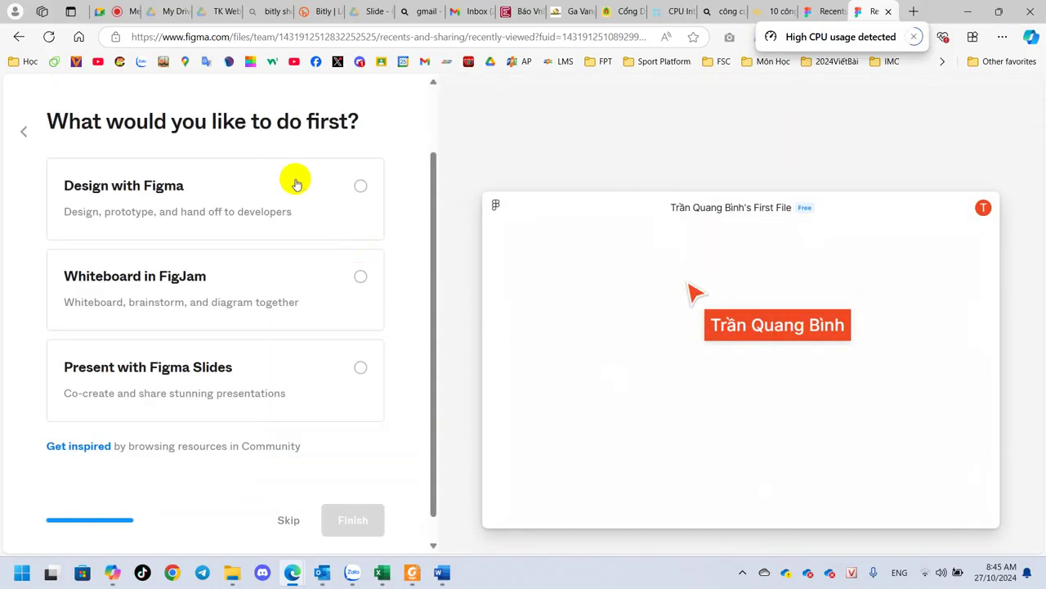
Choose 'Design with Figma' as the first task and finish onboarding to open Figma basics.
click(362, 186)
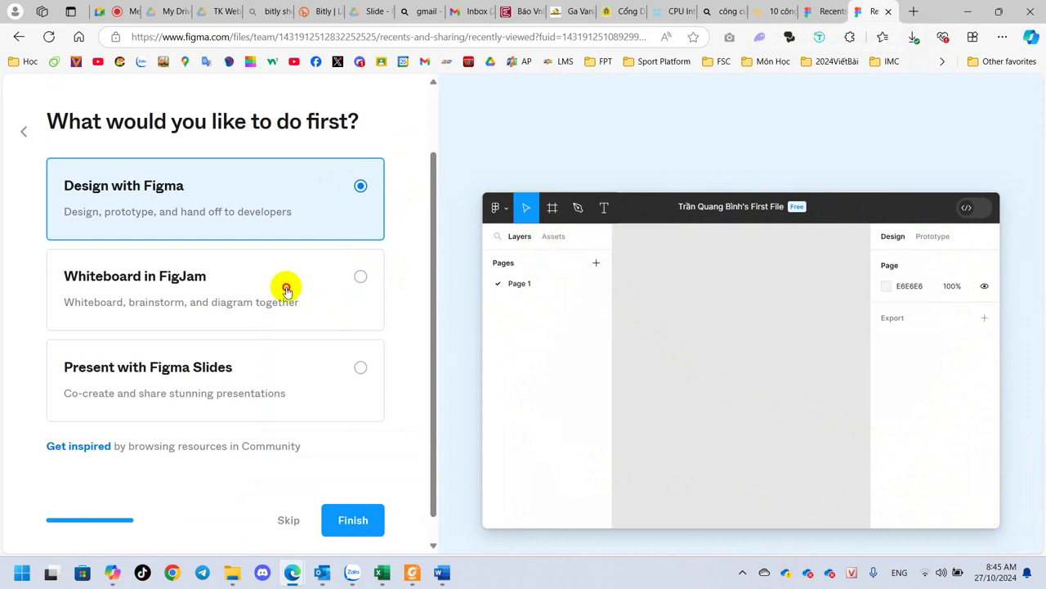
click(346, 280)
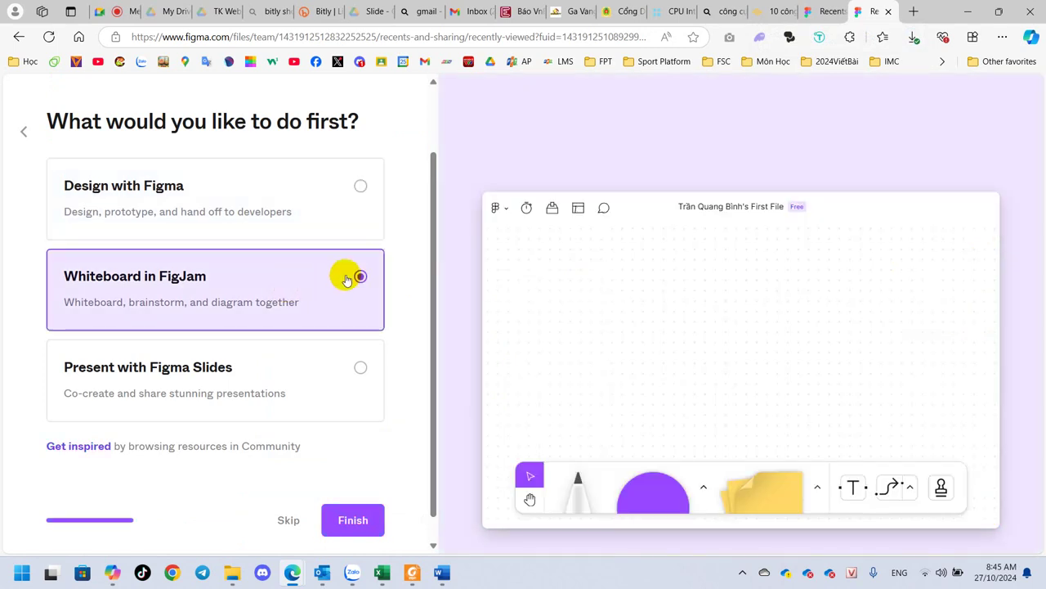
click(263, 387)
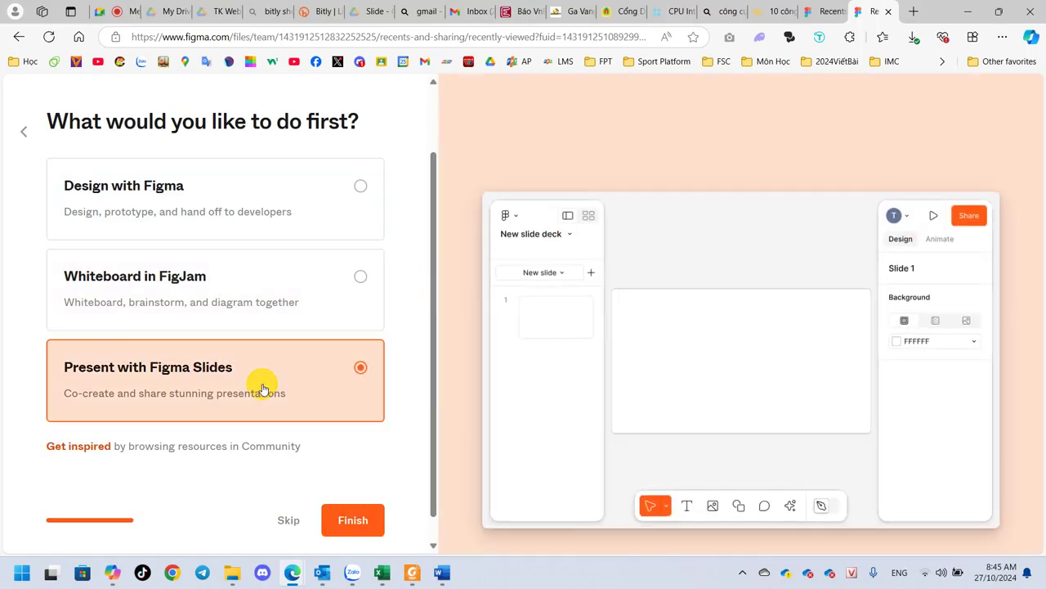
click(262, 180)
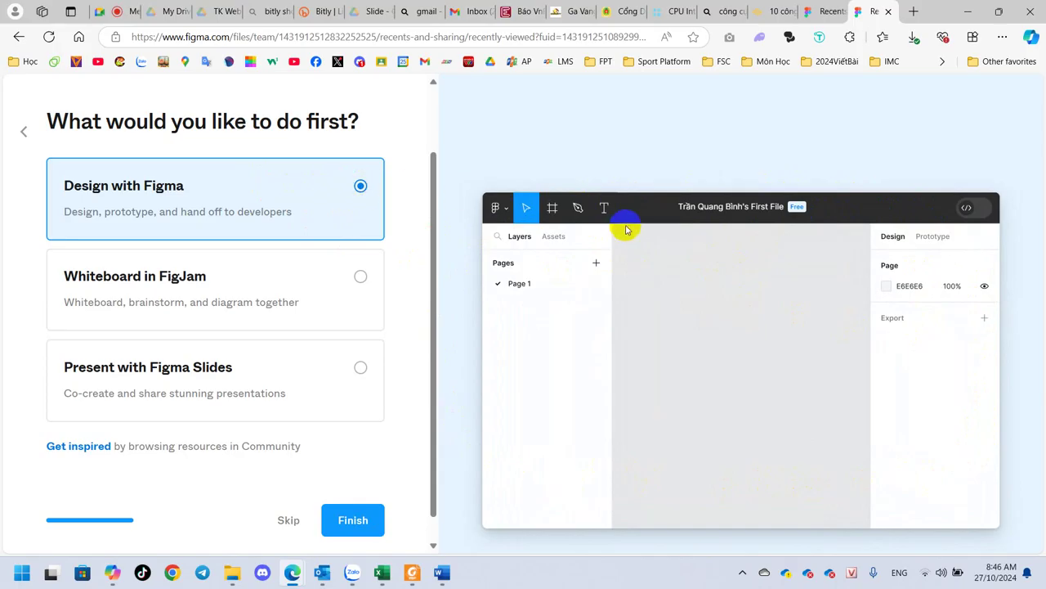
click(344, 525)
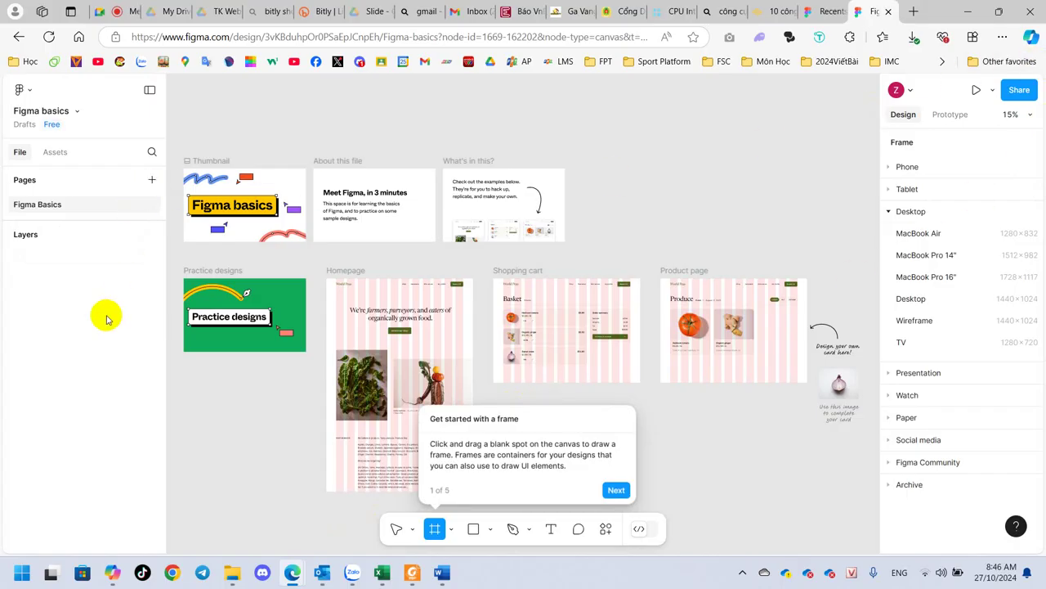
Place a 100×100 Frame 1 on the canvas, browse the frame-type tools, and advance the tour.
click(748, 467)
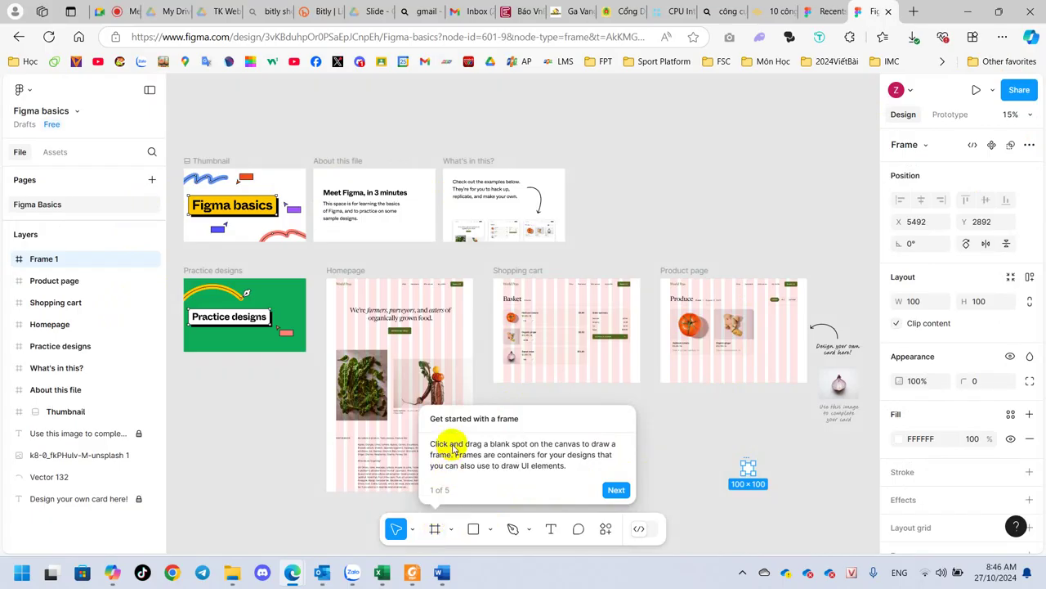
click(436, 530)
click(453, 530)
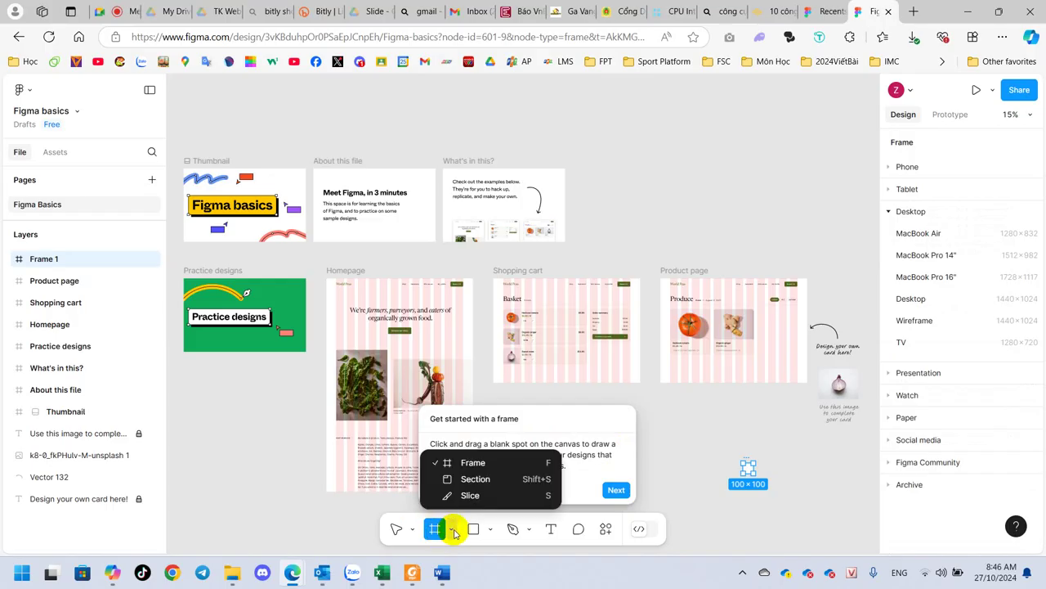
click(454, 532)
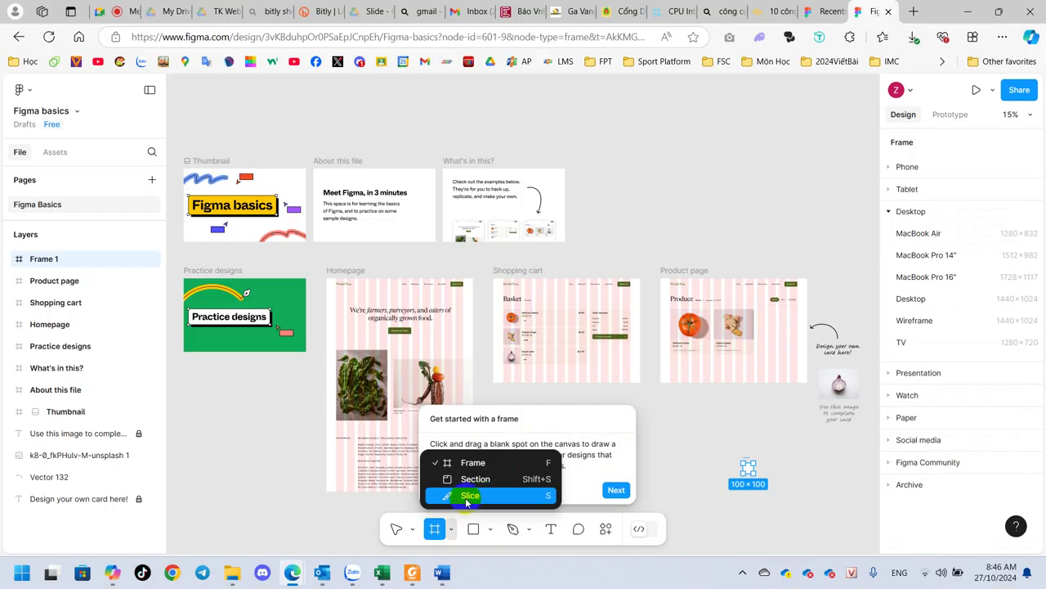
click(542, 465)
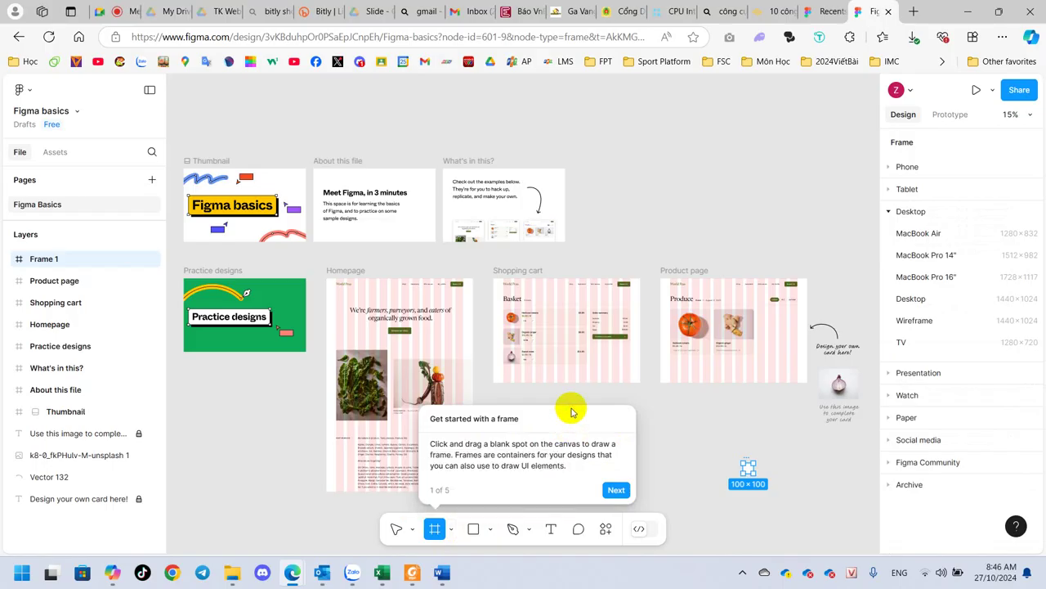
click(617, 489)
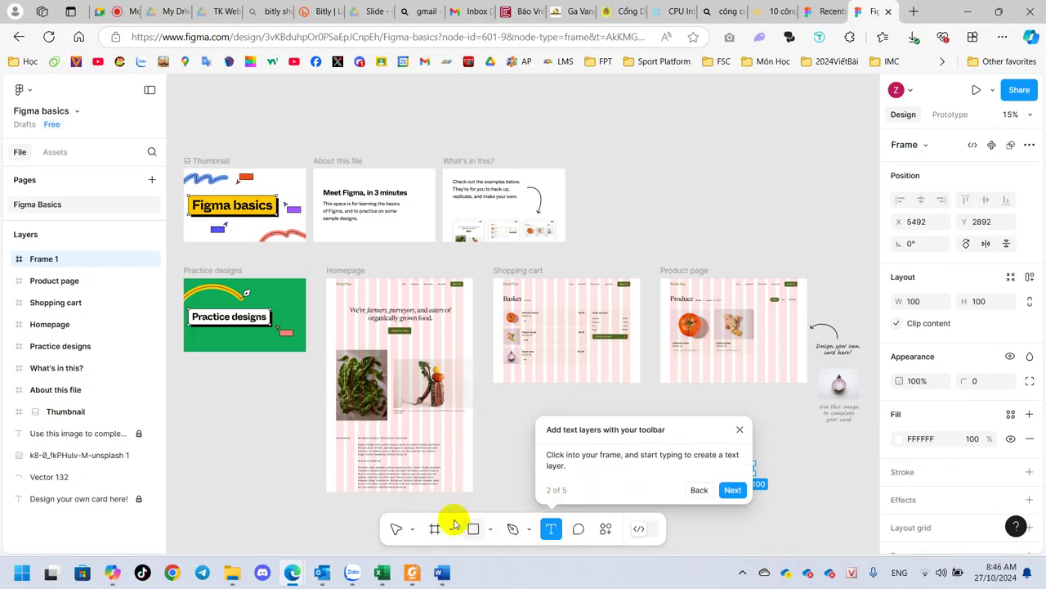
Browse the frame-type list again, pick the text tool, and advance the tour to formatting.
click(436, 528)
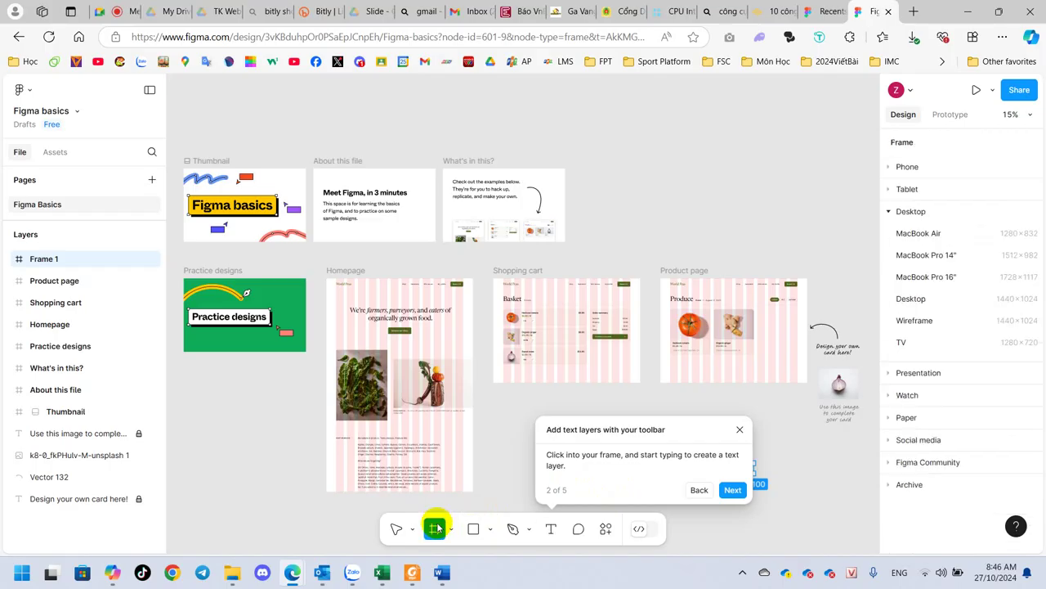
click(451, 530)
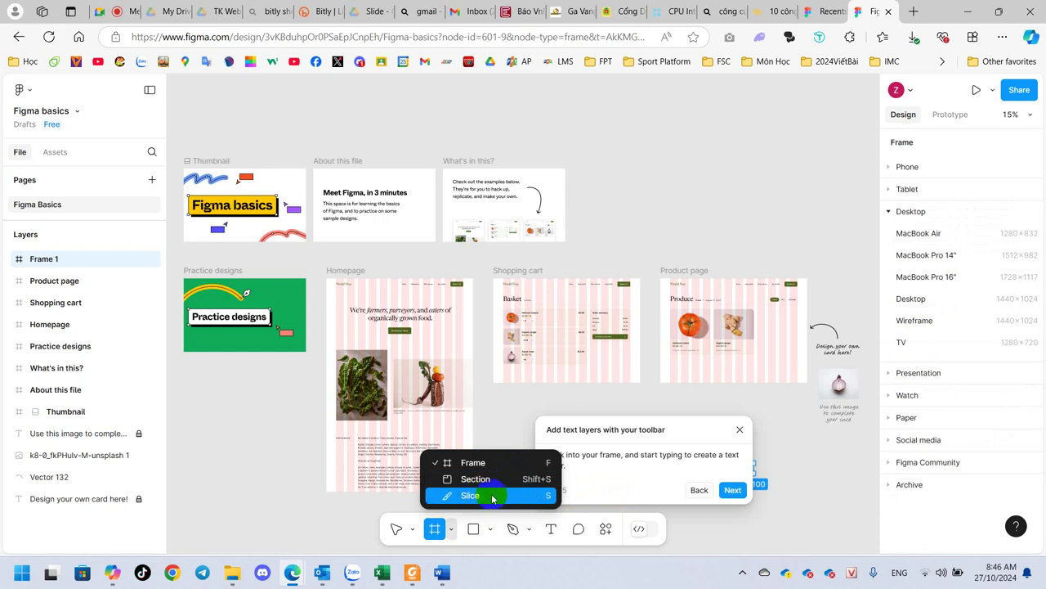
click(613, 484)
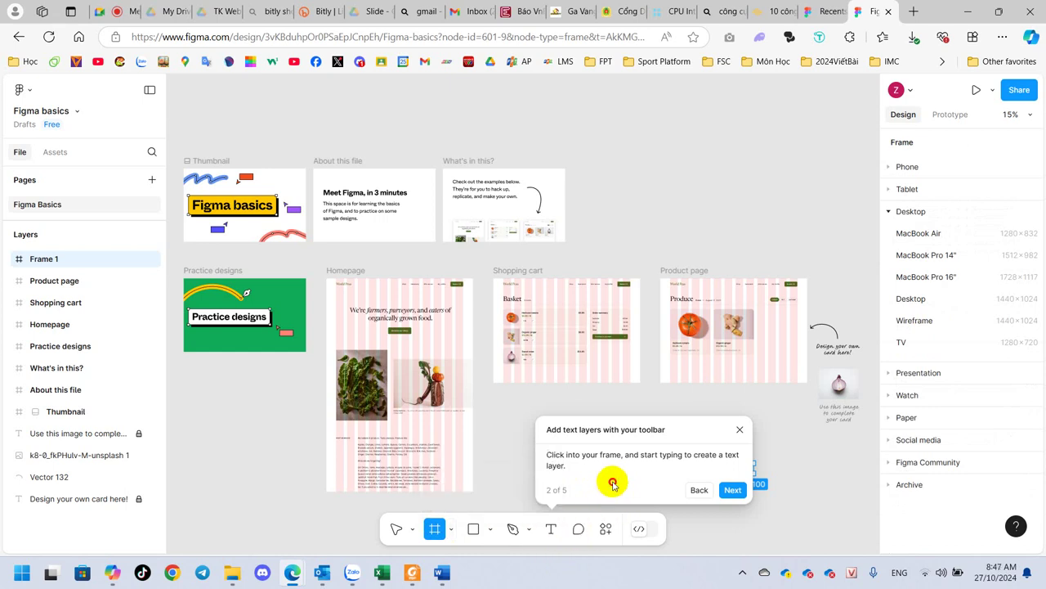
click(552, 530)
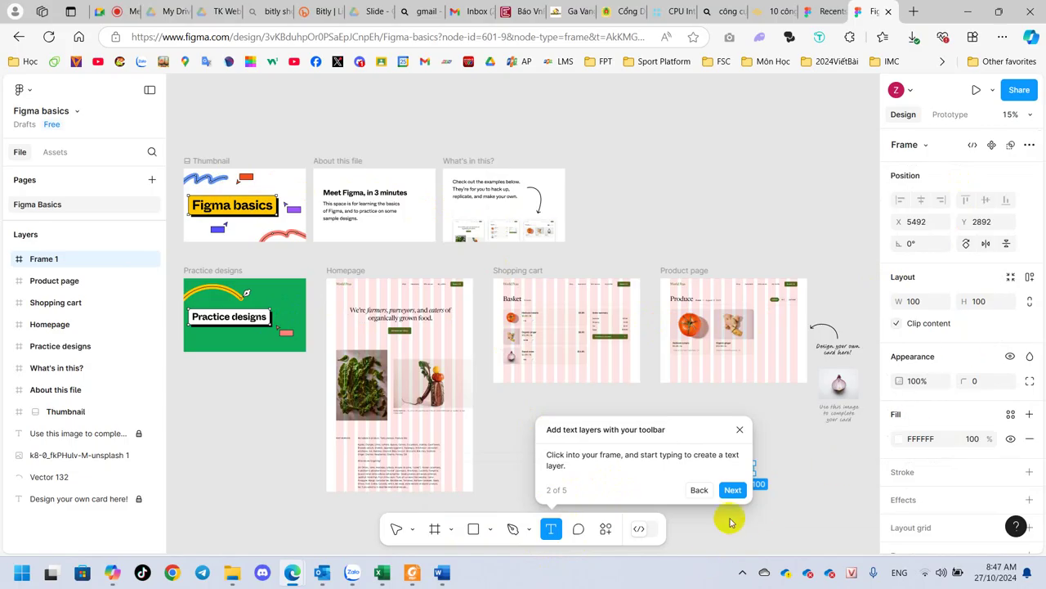
click(731, 491)
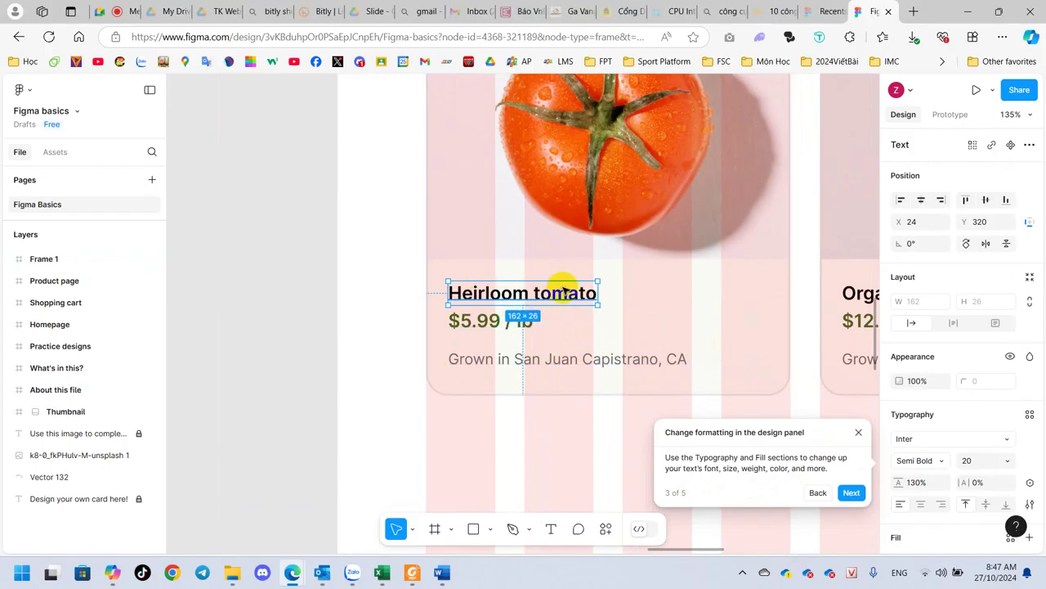
Drag the Heirloom tomato heading slightly lower in its card and advance the tour.
drag(570, 293, 561, 266)
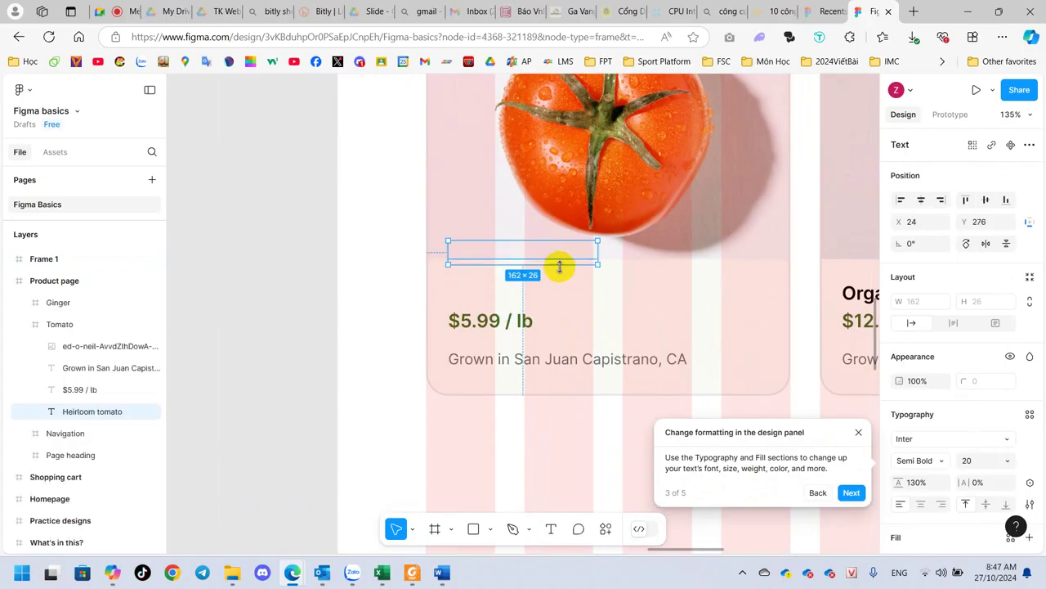
mouse_move(561, 265)
mouse_down()
mouse_move(559, 290)
mouse_move(568, 291)
mouse_up()
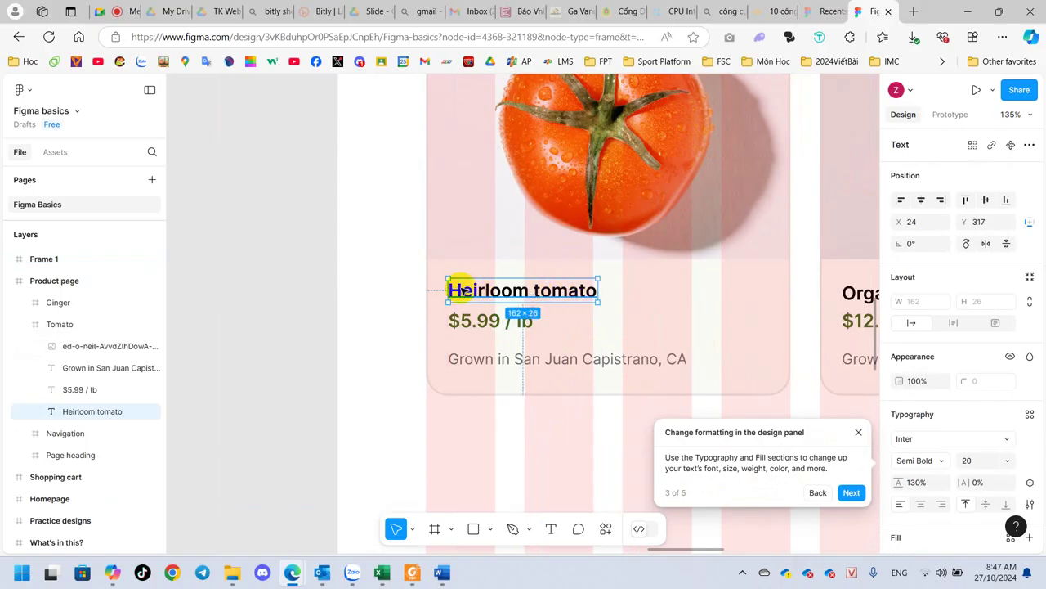
drag(465, 288, 464, 294)
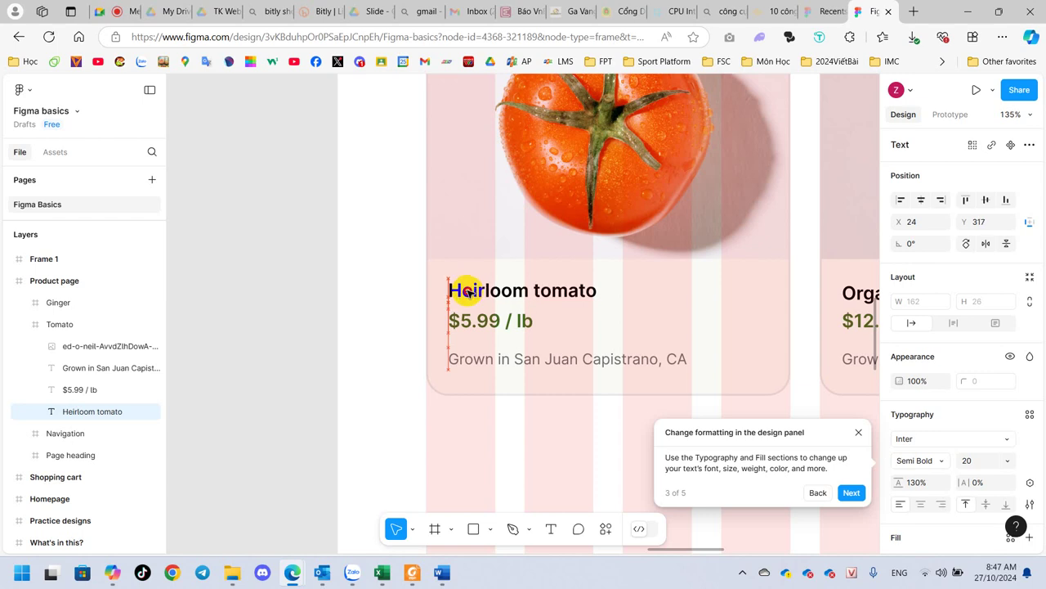
drag(465, 295, 465, 295)
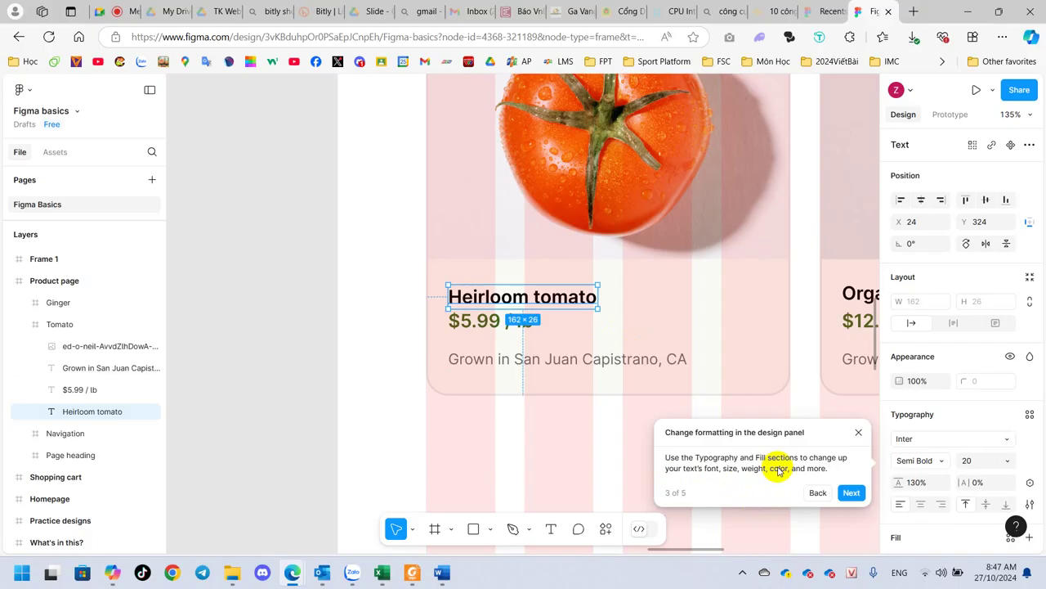
click(852, 493)
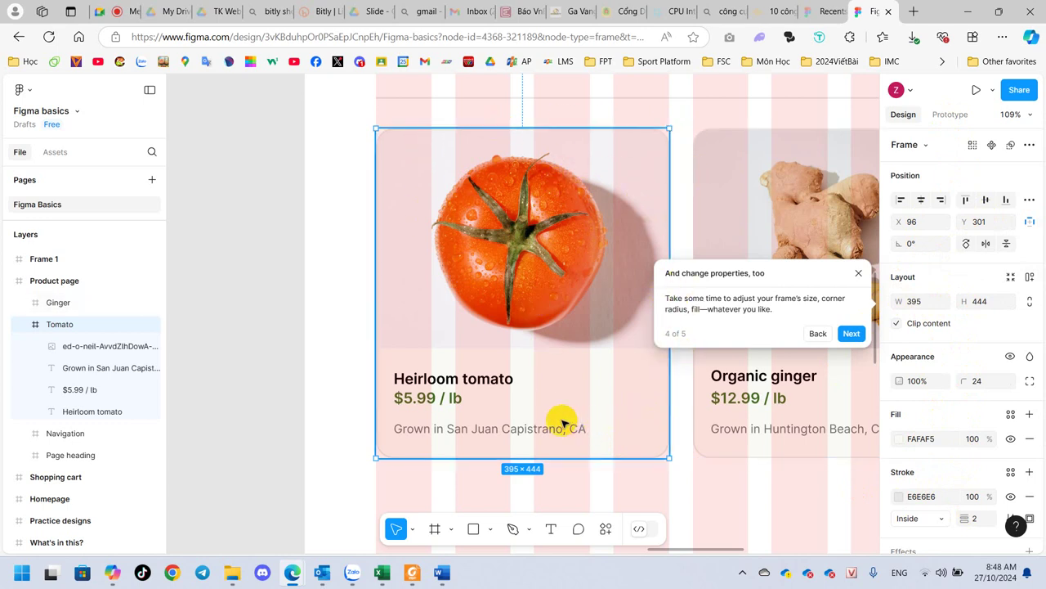
Select the Tomato card and try corner radius 50, then 0.
click(679, 144)
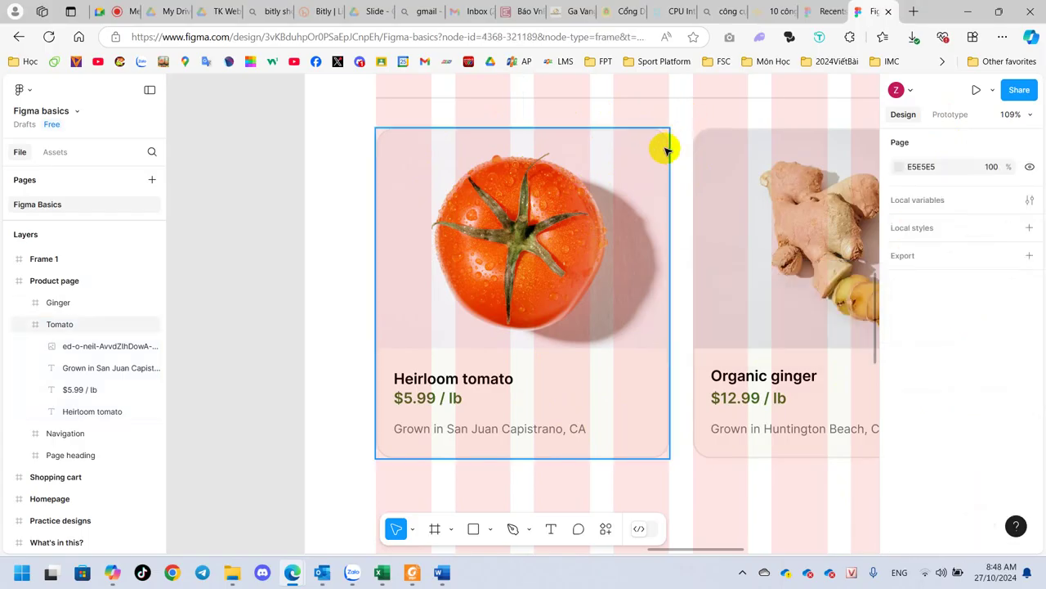
click(665, 149)
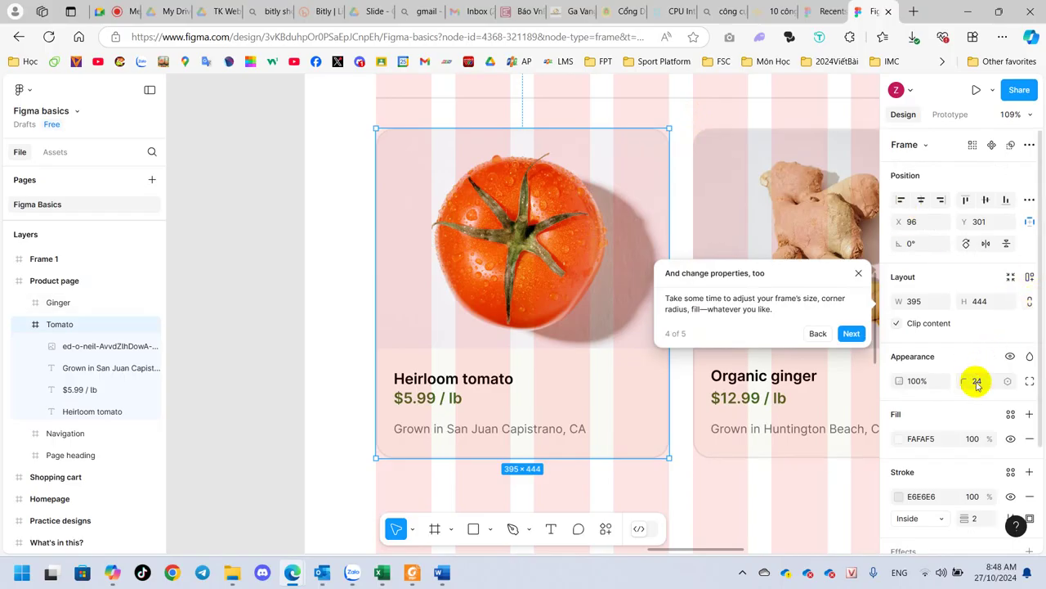
click(978, 385)
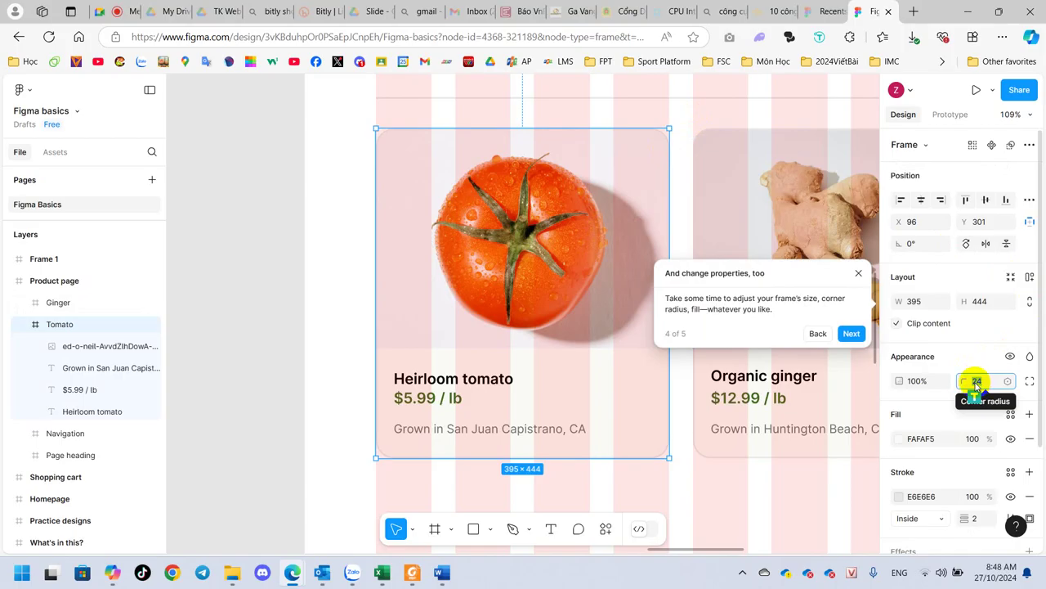
text(50)
key(Return)
click(982, 381)
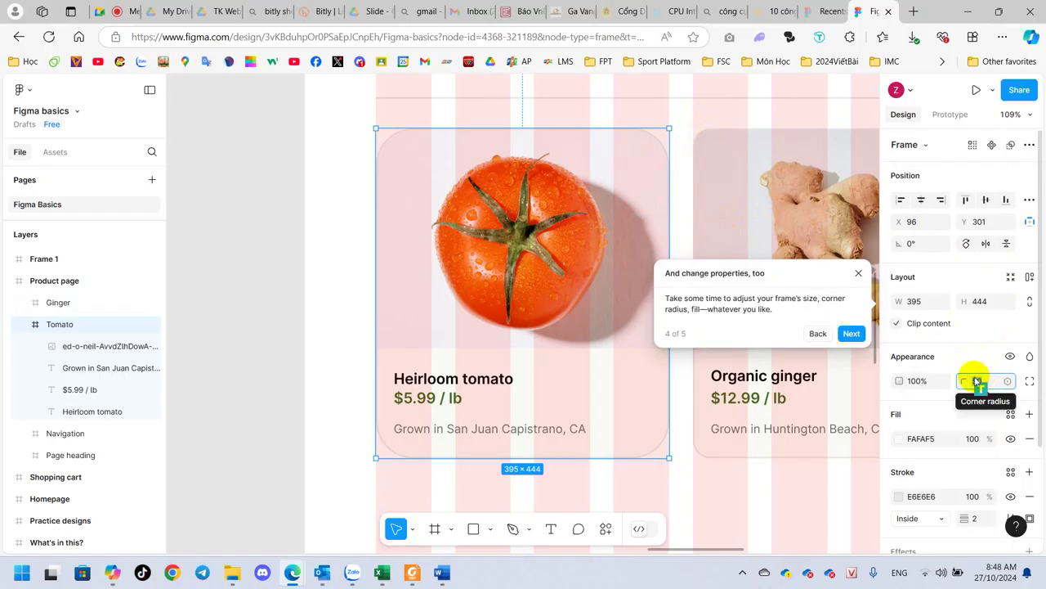
text(0)
key(Return)
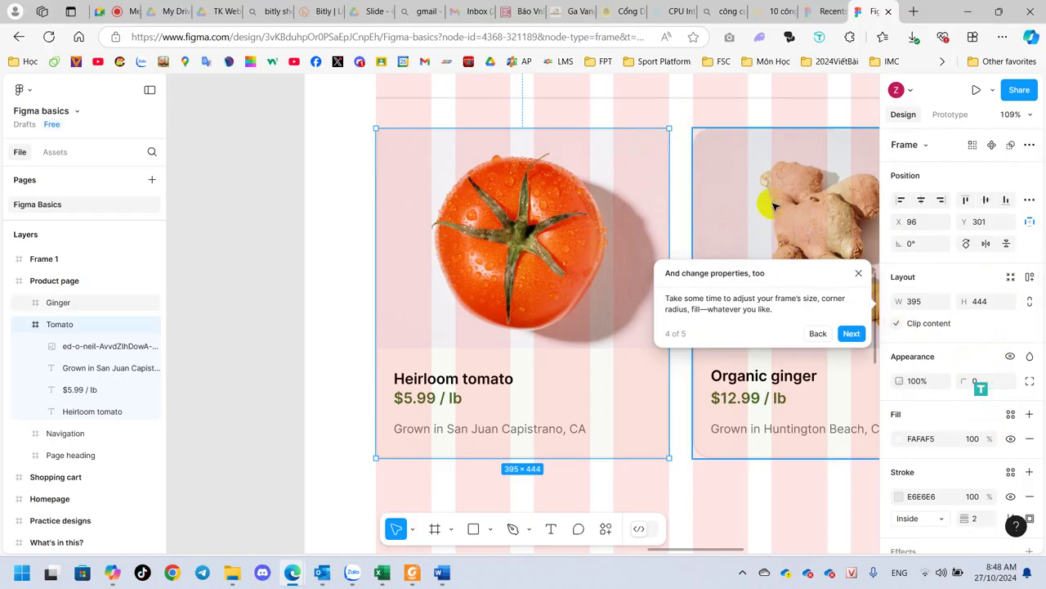
Reselect the Tomato card, restore its 24 corner radius, and advance the tour to UI kits.
key(Escape)
click(669, 146)
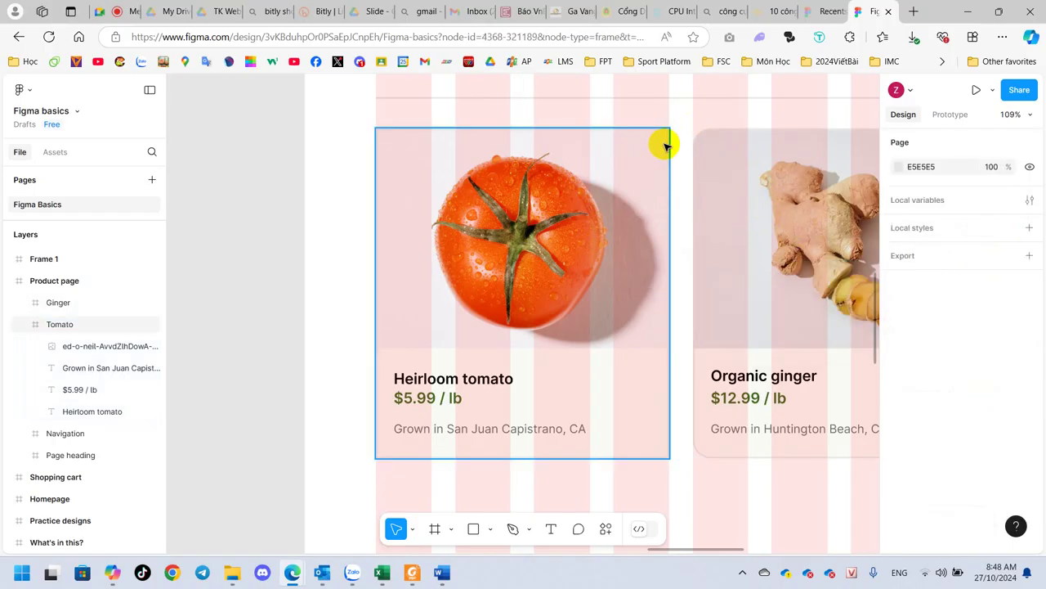
click(977, 381)
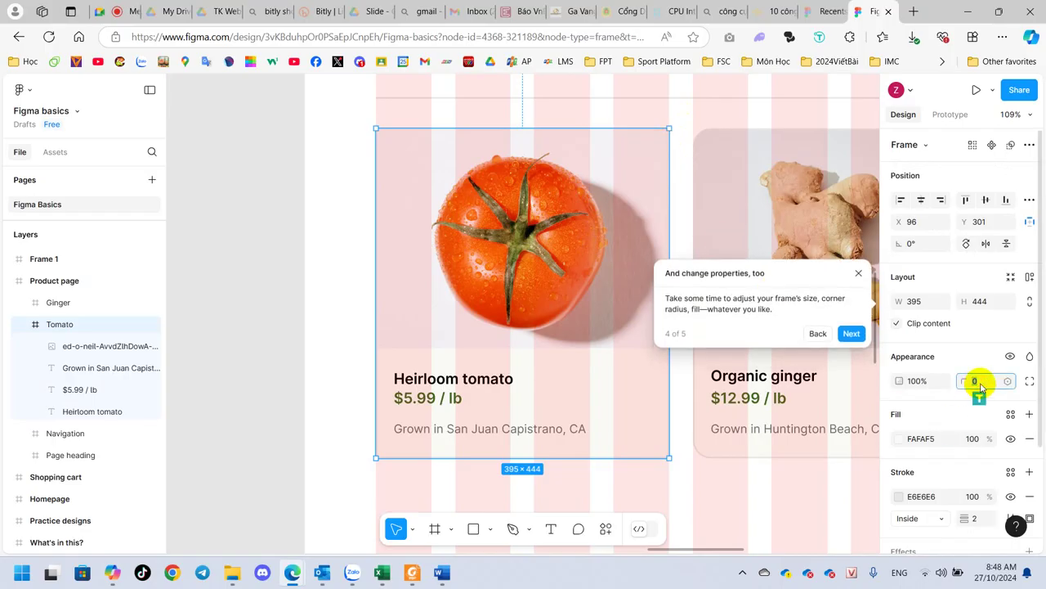
text(2)
text(4)
key(Return)
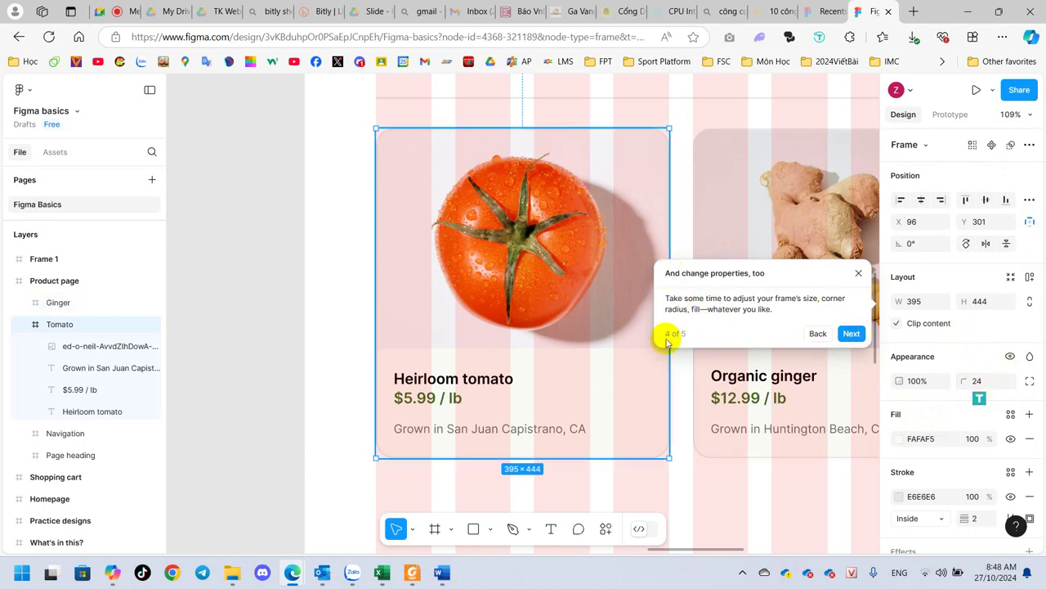
click(851, 334)
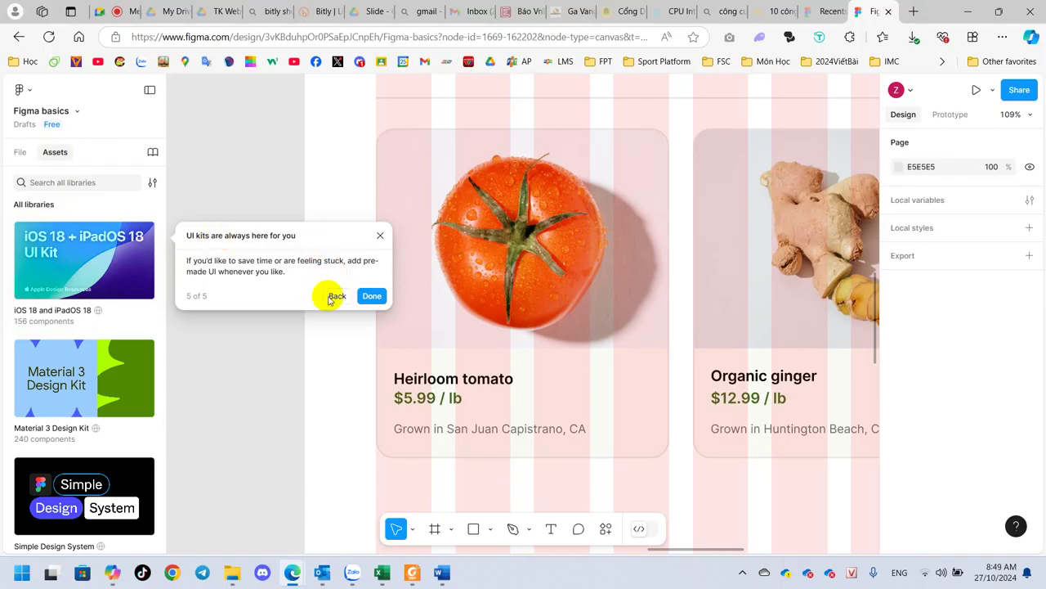
Close the finished guided tour and start a new blank Untitled design file.
click(371, 295)
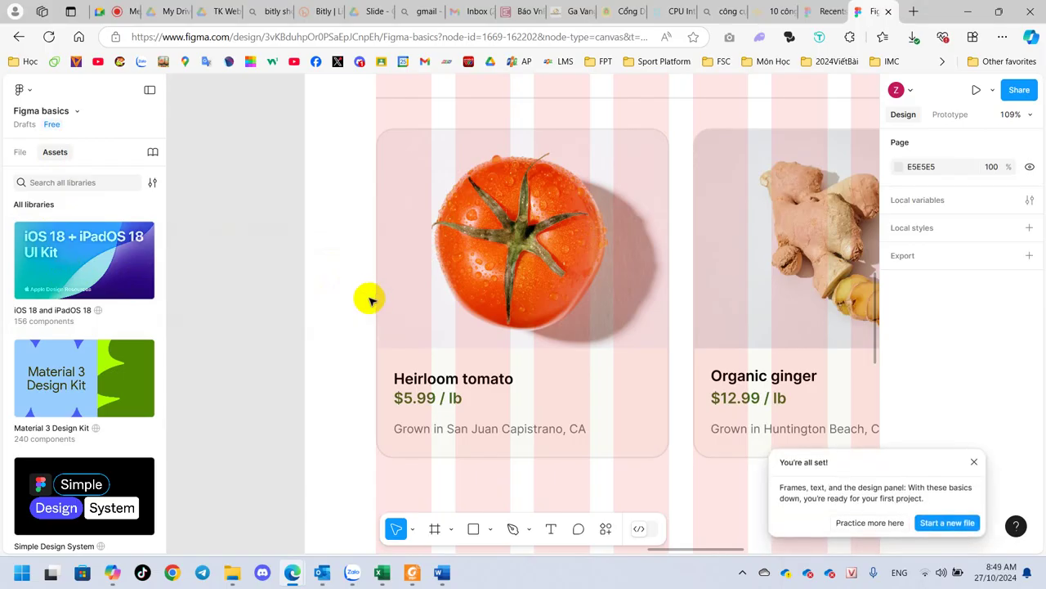
click(947, 523)
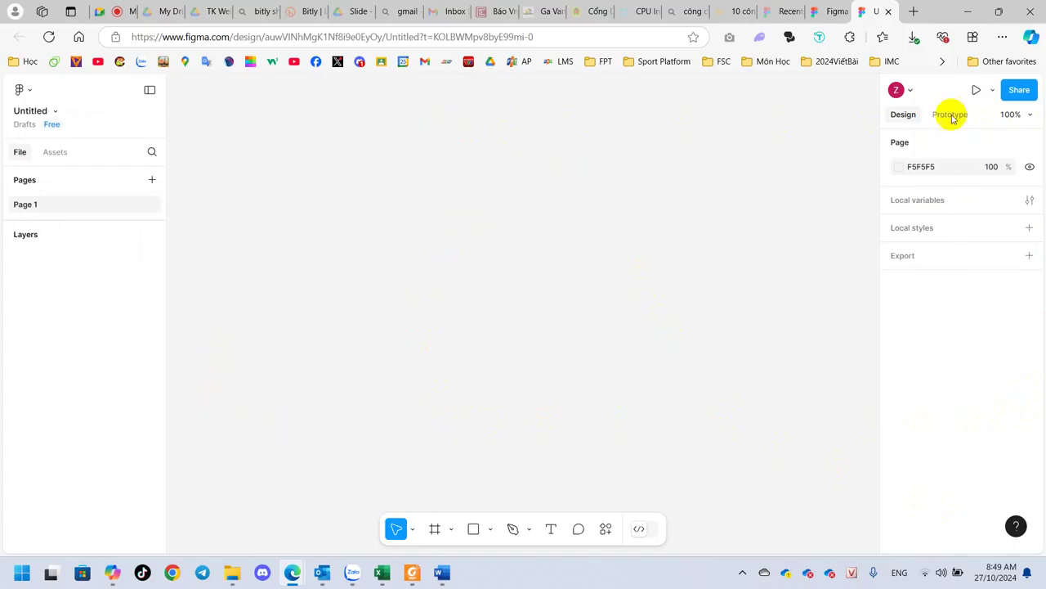
click(911, 92)
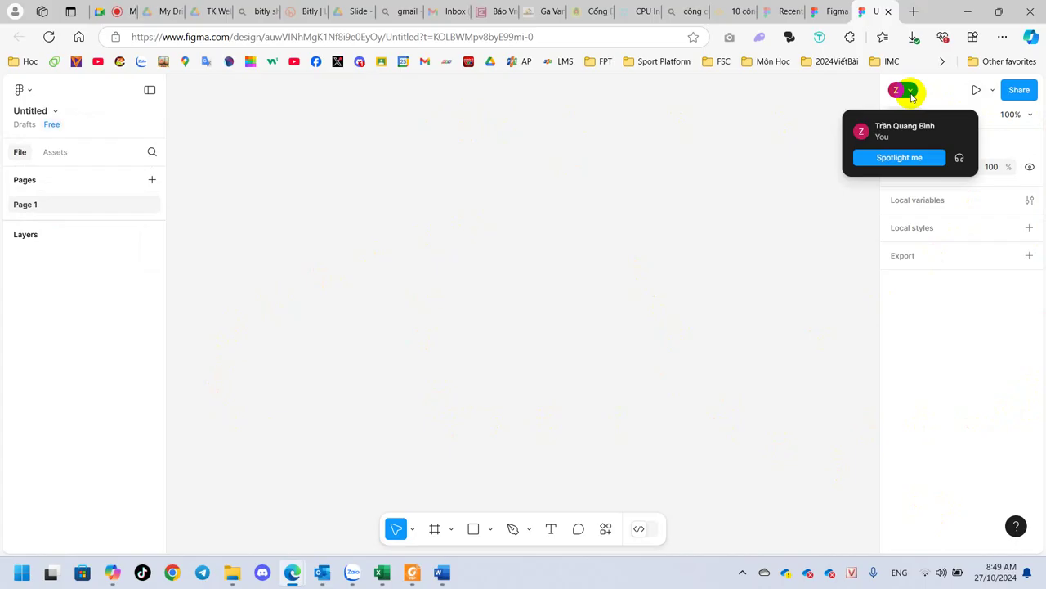
click(767, 242)
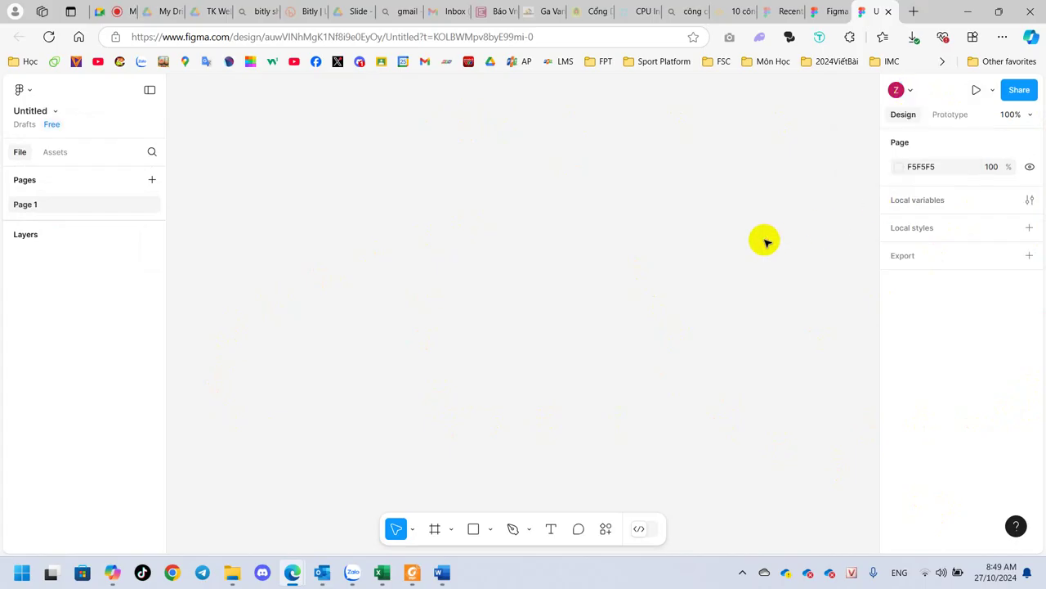
click(30, 89)
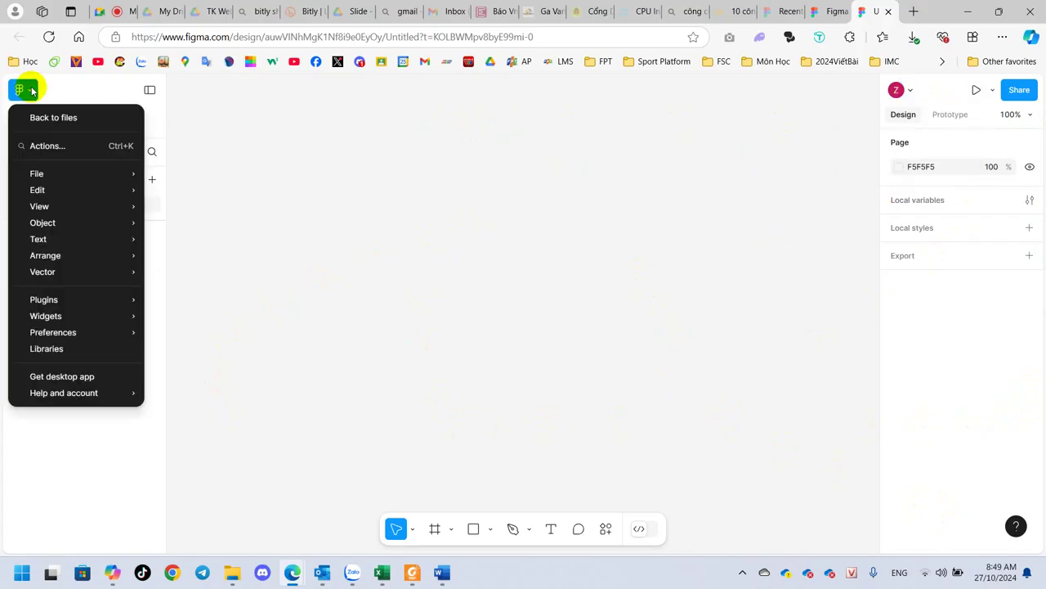
click(815, 197)
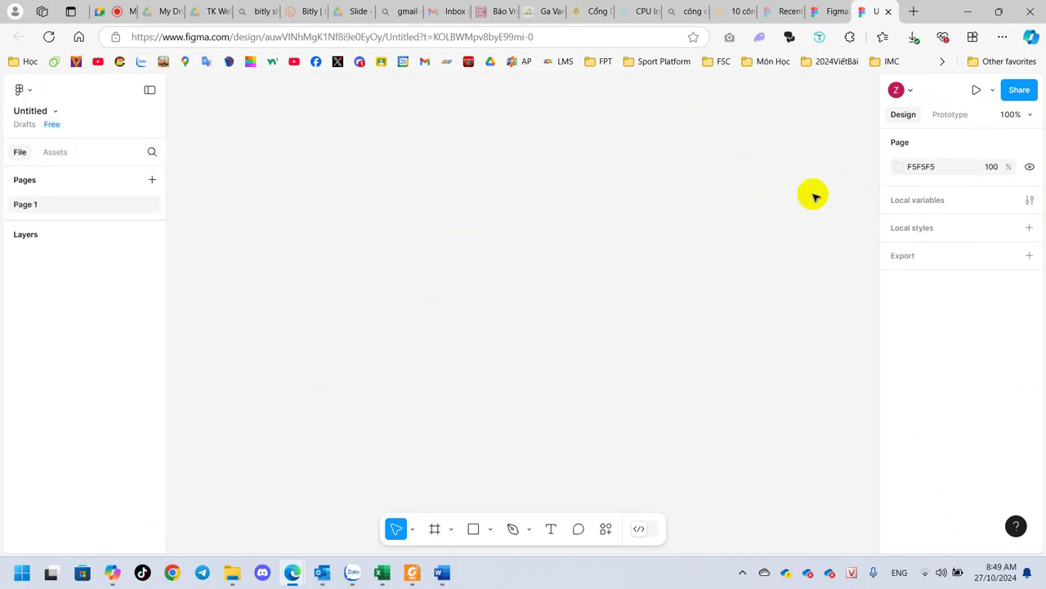
click(909, 92)
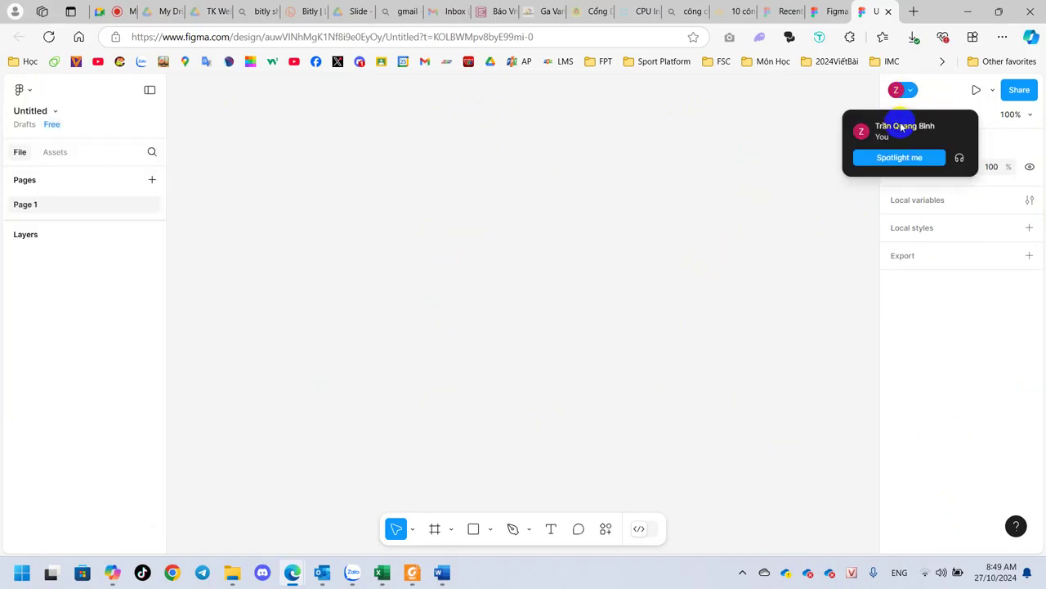
click(878, 135)
click(898, 92)
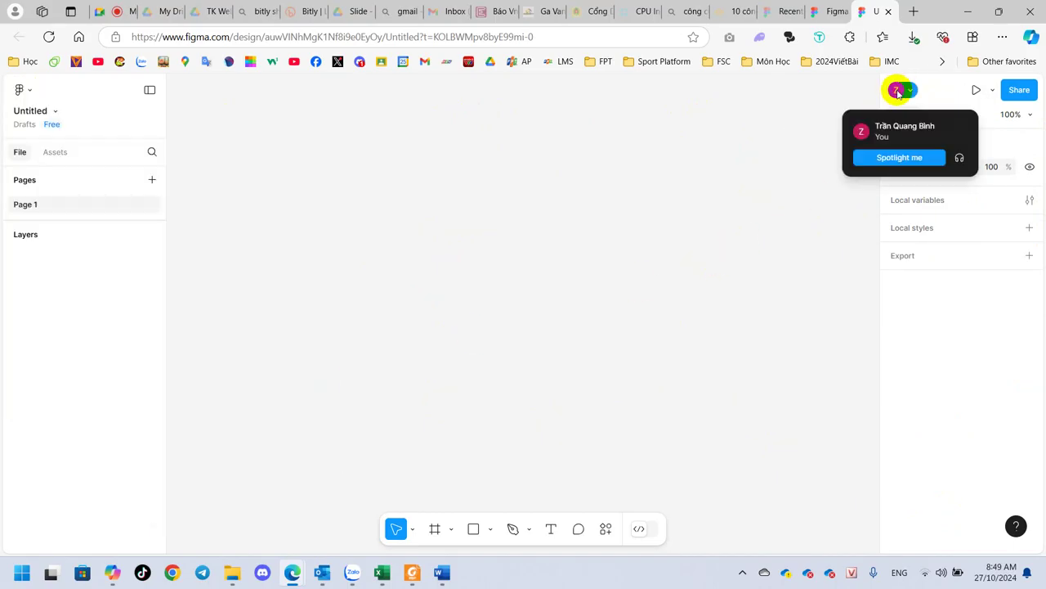
click(861, 131)
click(897, 91)
Turn on 'Spotlight me' from the avatar menu, then stop the spotlight after a while.
click(911, 160)
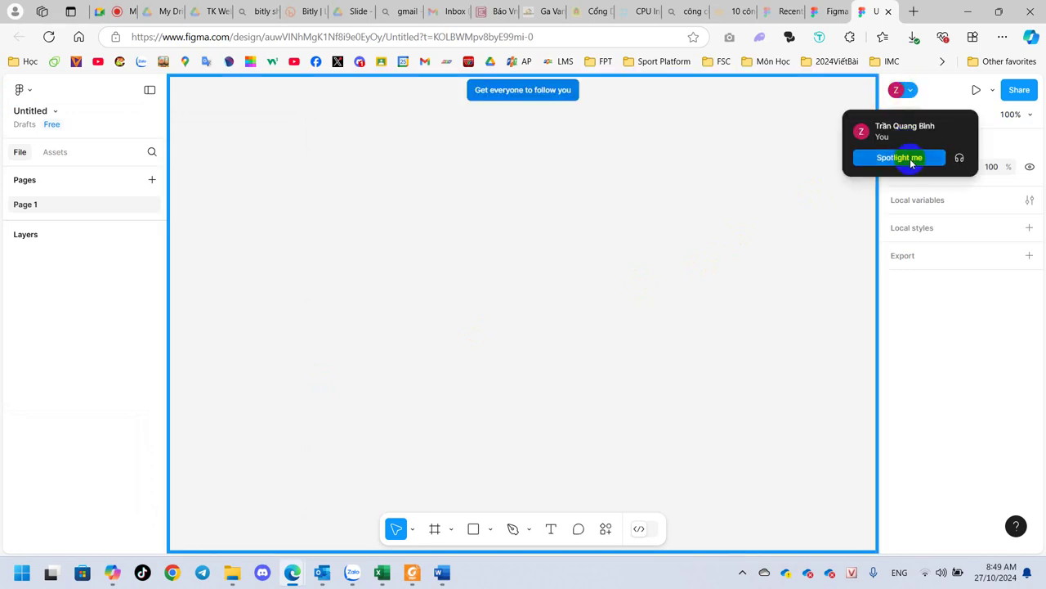
click(899, 157)
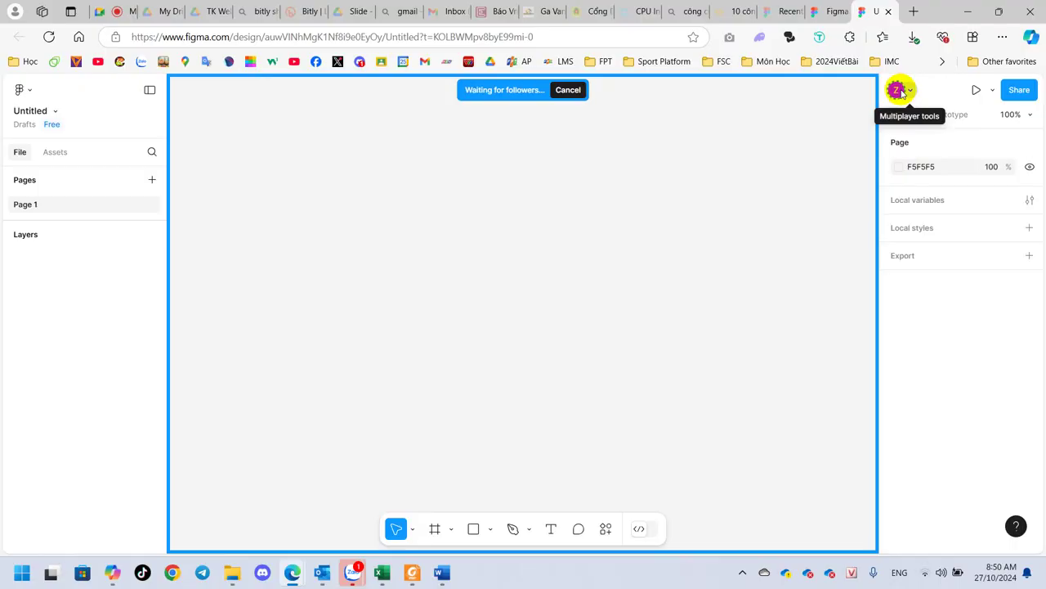
click(902, 93)
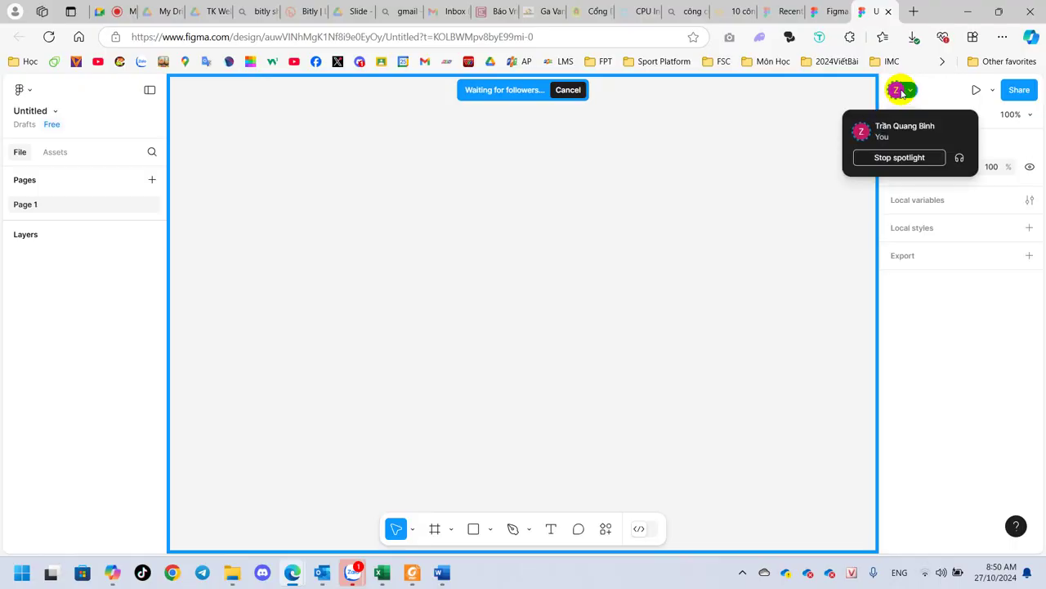
click(939, 318)
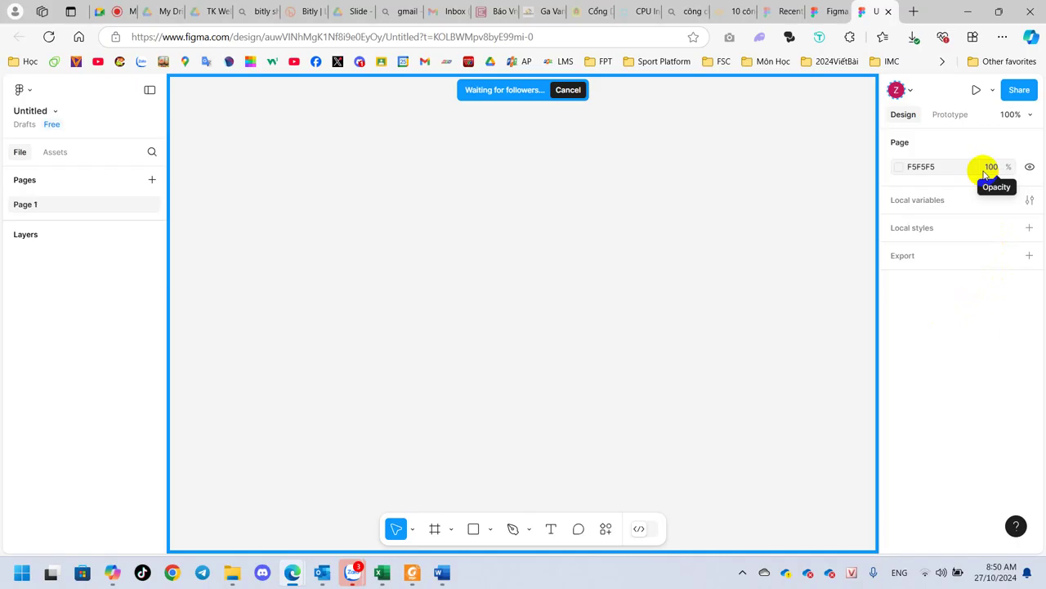
click(909, 91)
click(913, 160)
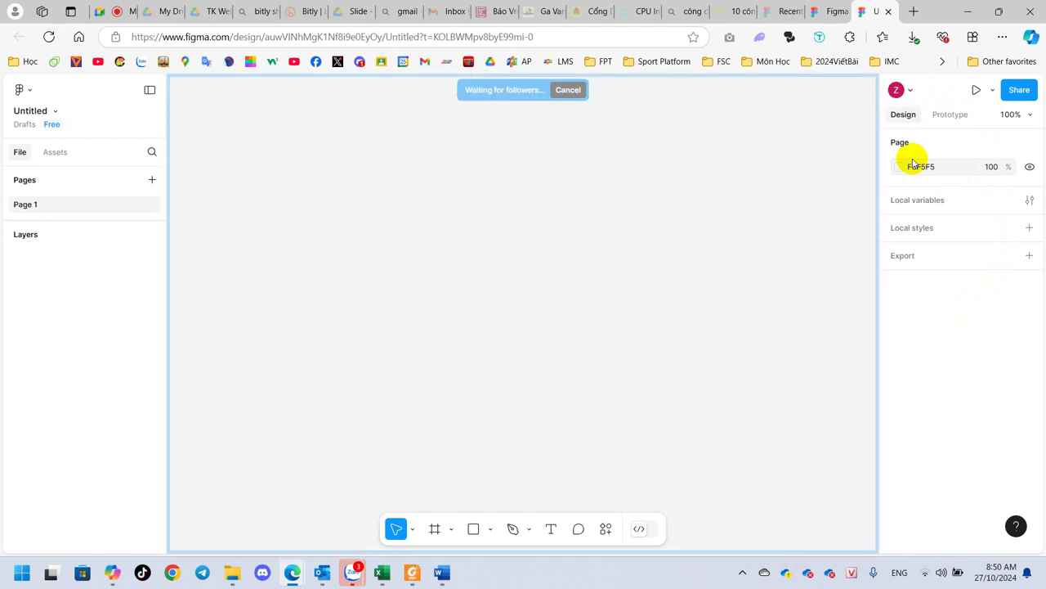
click(904, 91)
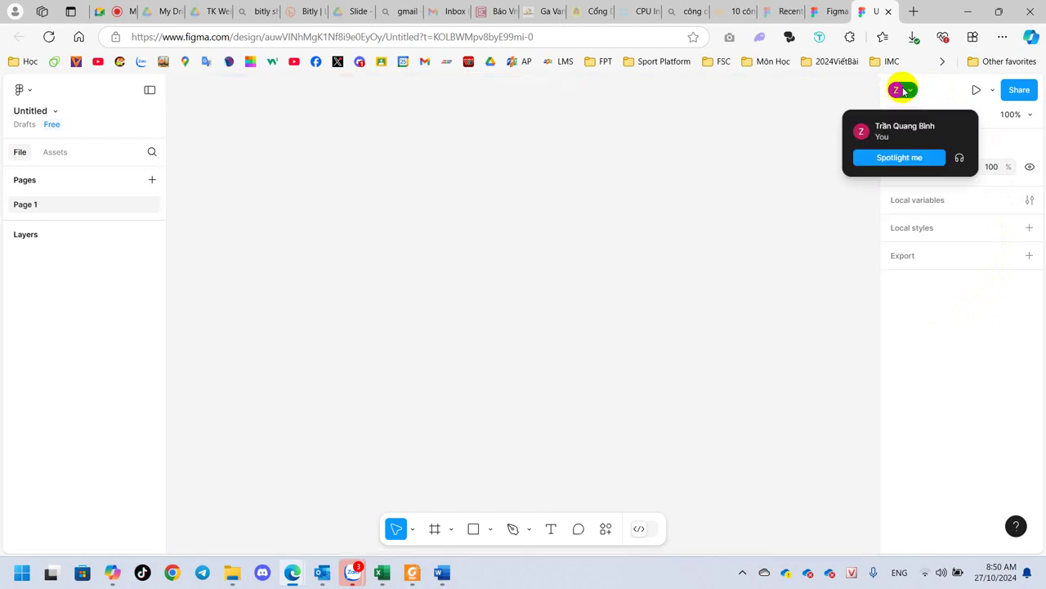
Take a full-screen screenshot with Ctrl+Alt+S, stretching the selection over the whole screen.
key(ctrl+alt+s)
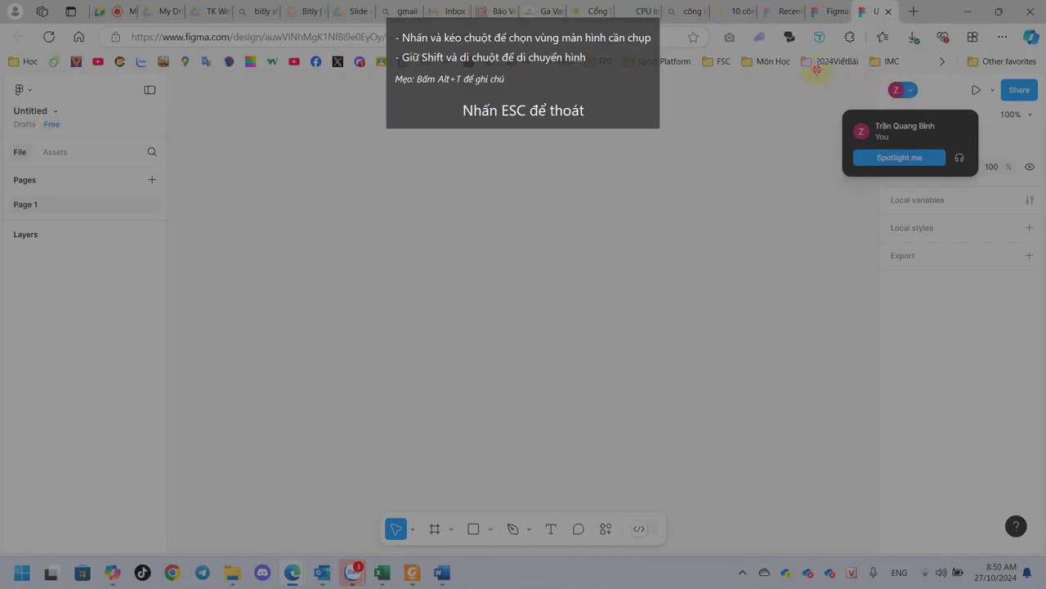
drag(816, 70, 1037, 200)
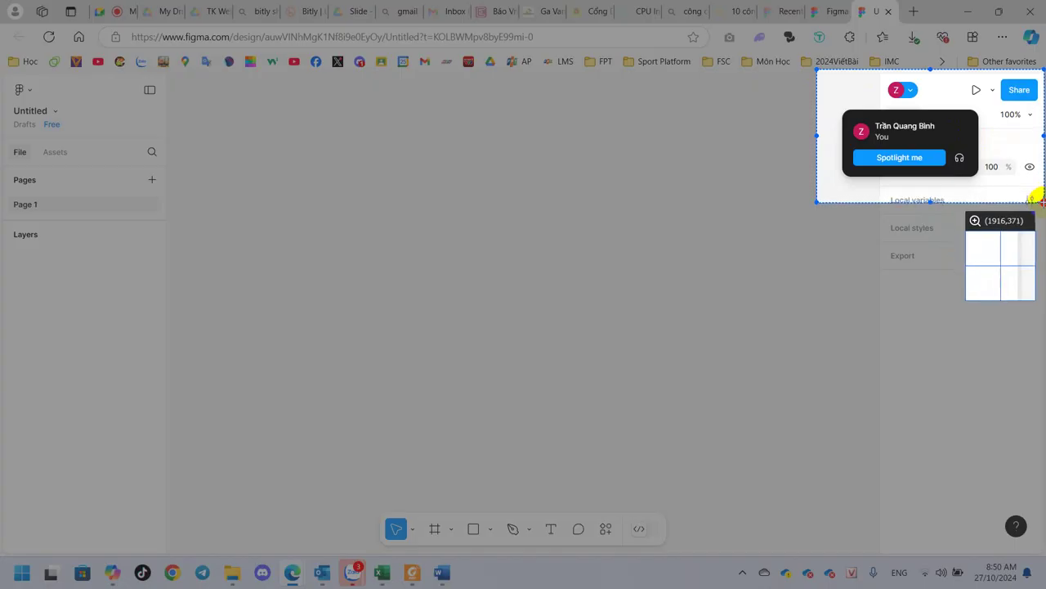
drag(816, 71, 2, 1)
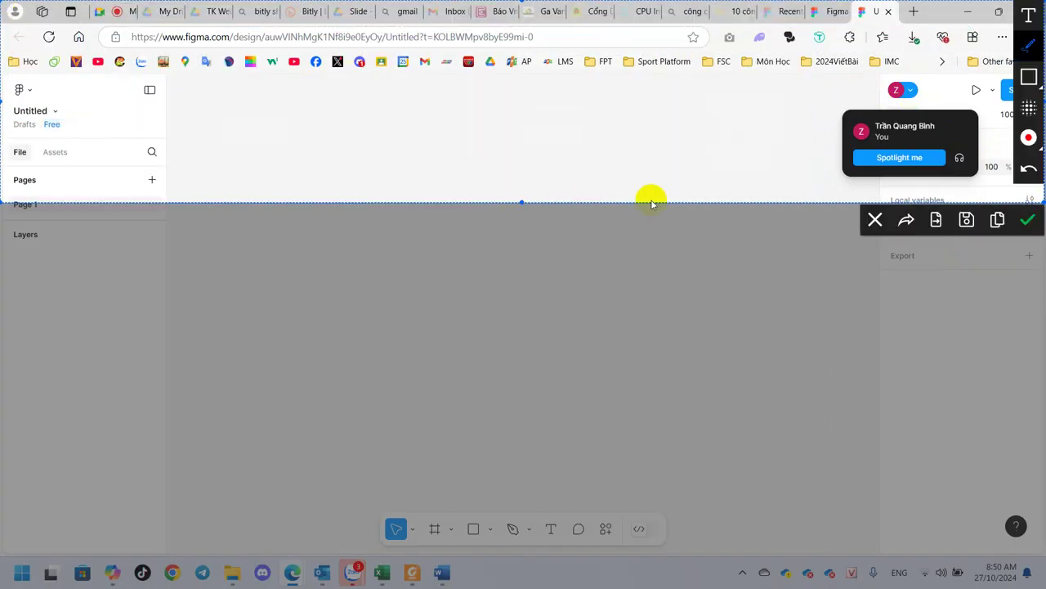
drag(1037, 200, 1044, 587)
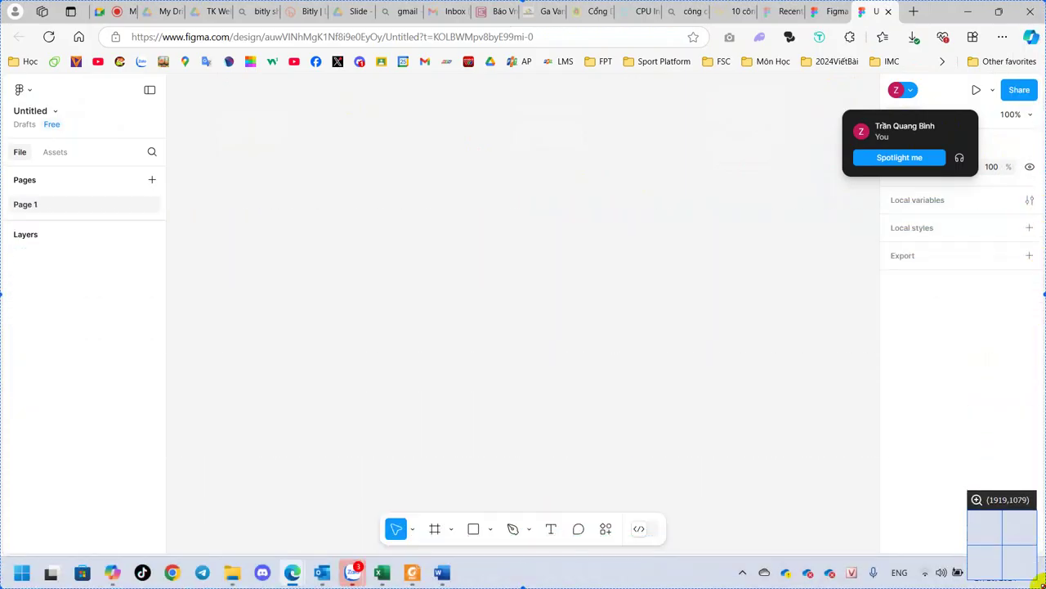
click(973, 572)
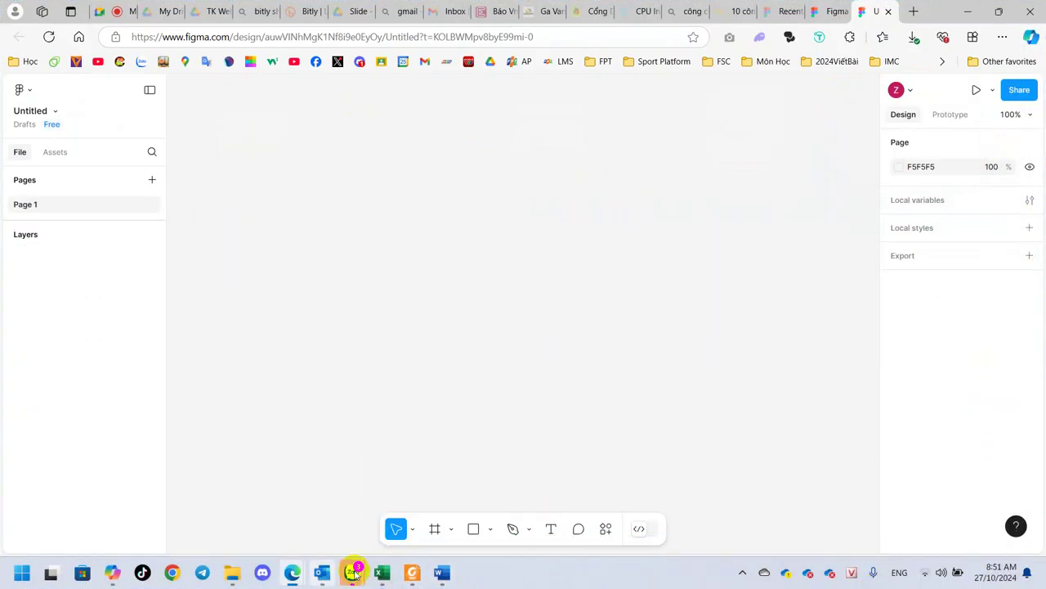
Paste the blank Untitled Figma screenshot into the Tk Web Âu Việt Zalo chat, send it, and close the photo viewer.
mouse_move(352, 573)
click(252, 533)
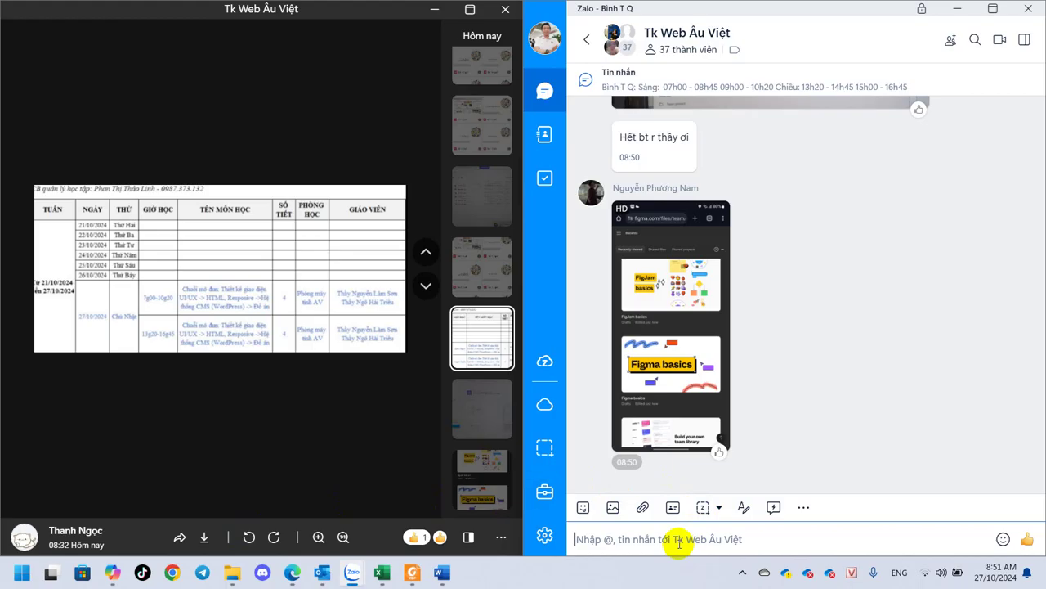
key(ctrl+v)
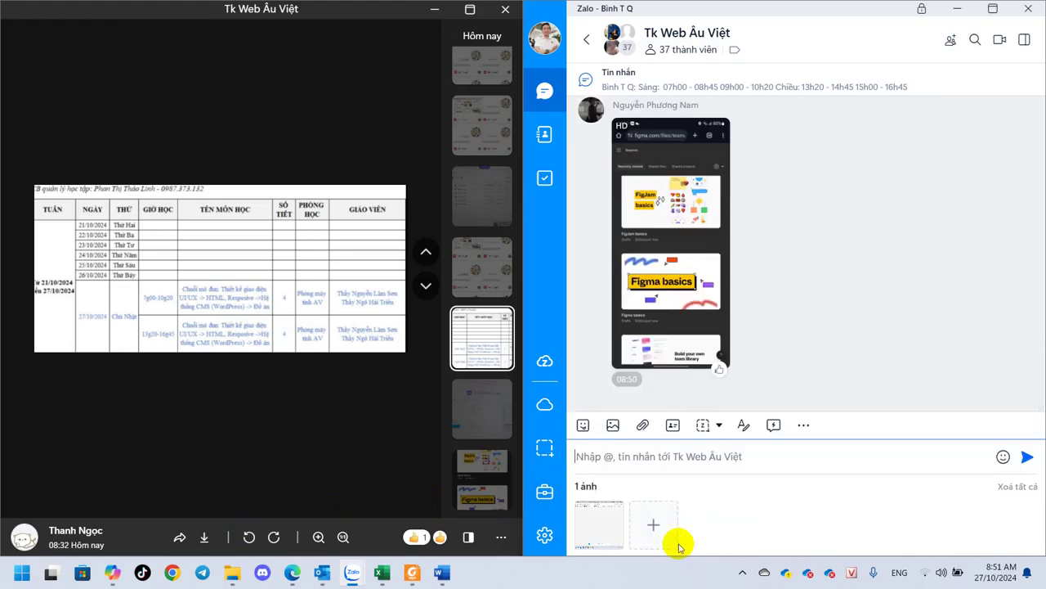
click(1028, 456)
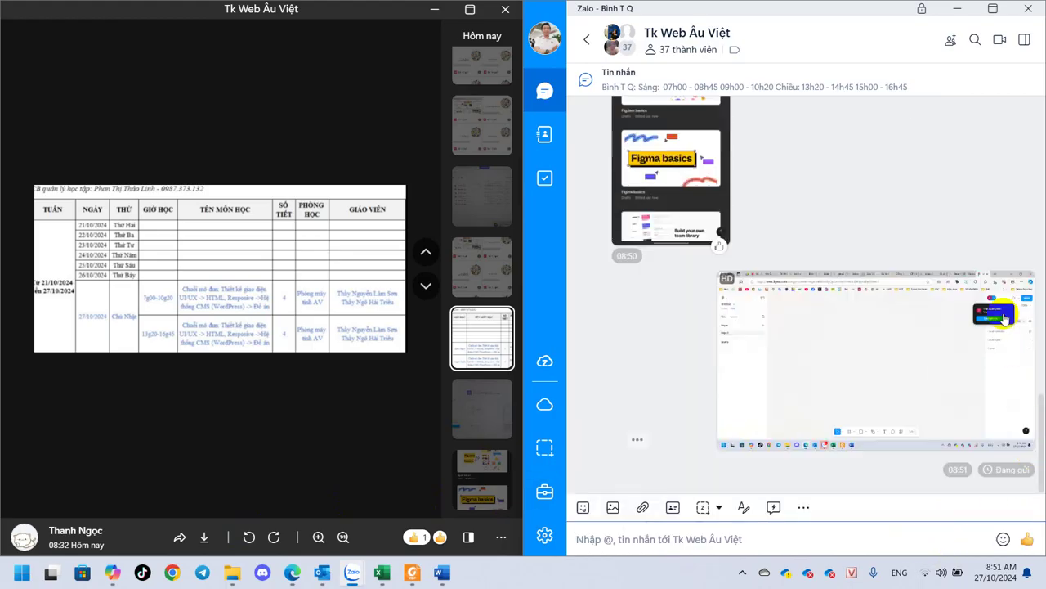
click(492, 10)
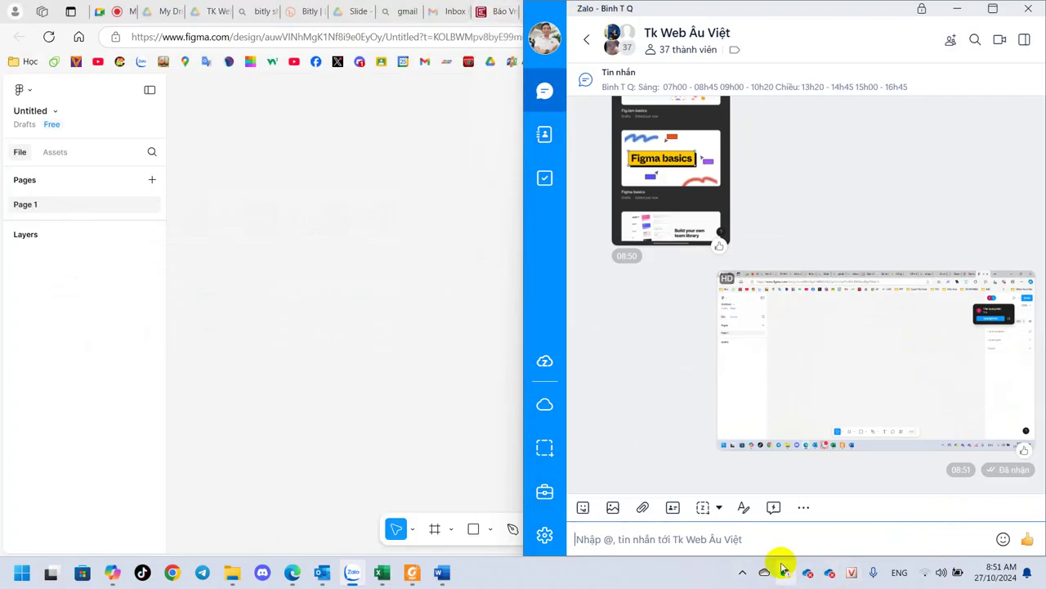